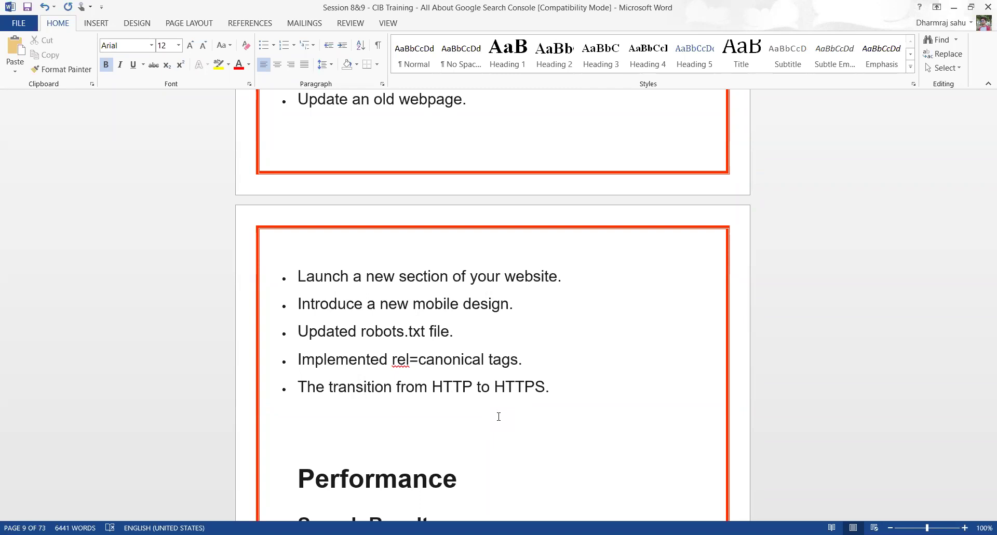
scroll(498, 416, down, 5)
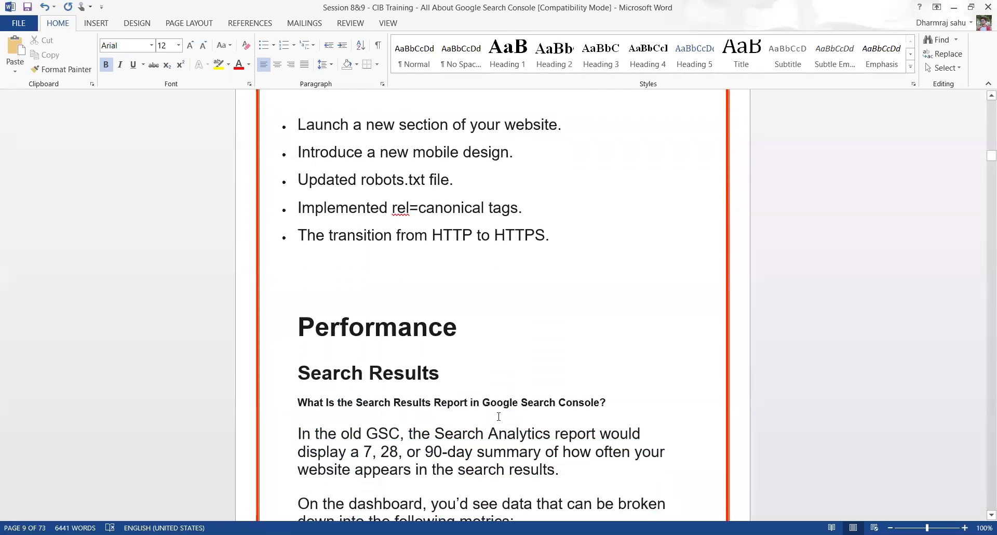
scroll(499, 417, down, 3)
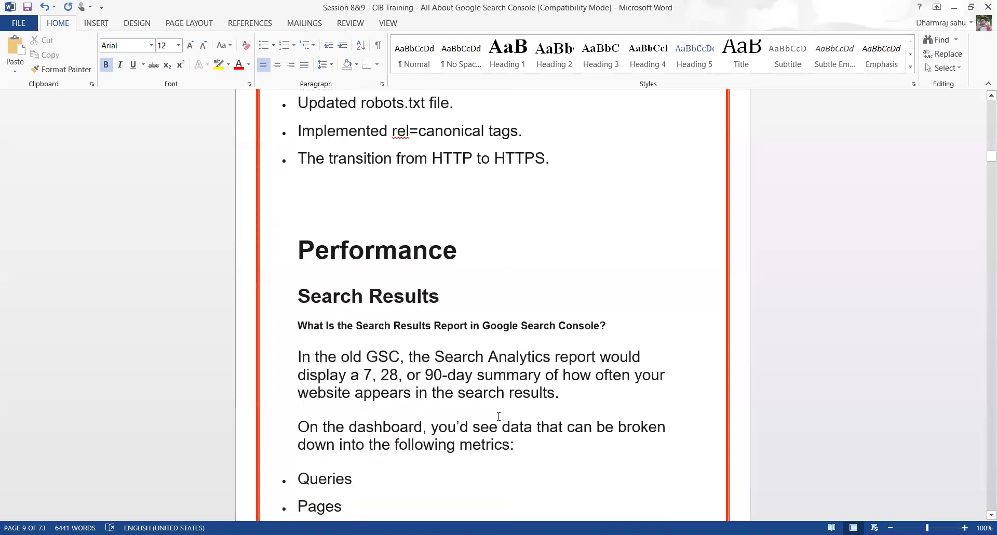
scroll(498, 416, up, 5)
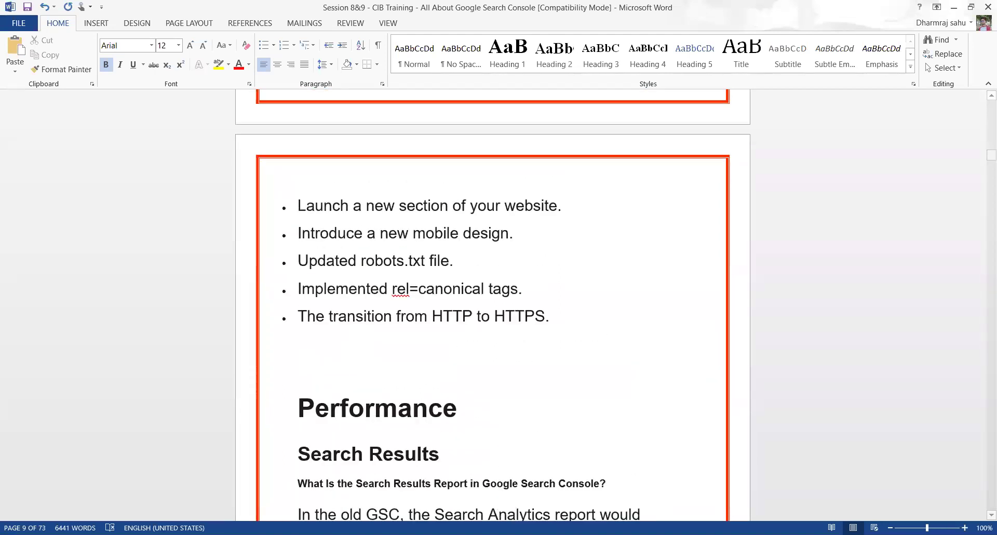
key(alt+Tab)
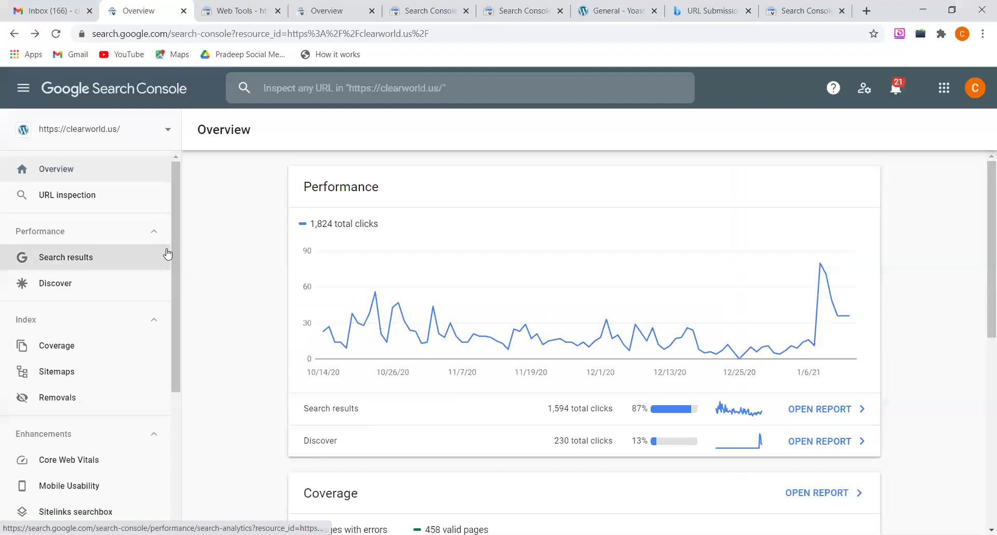
click(78, 195)
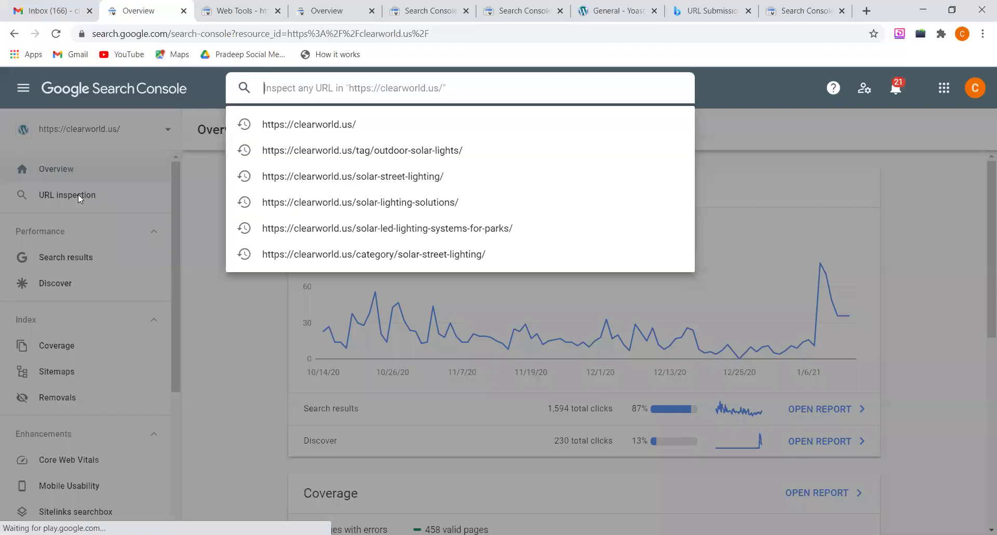
click(335, 125)
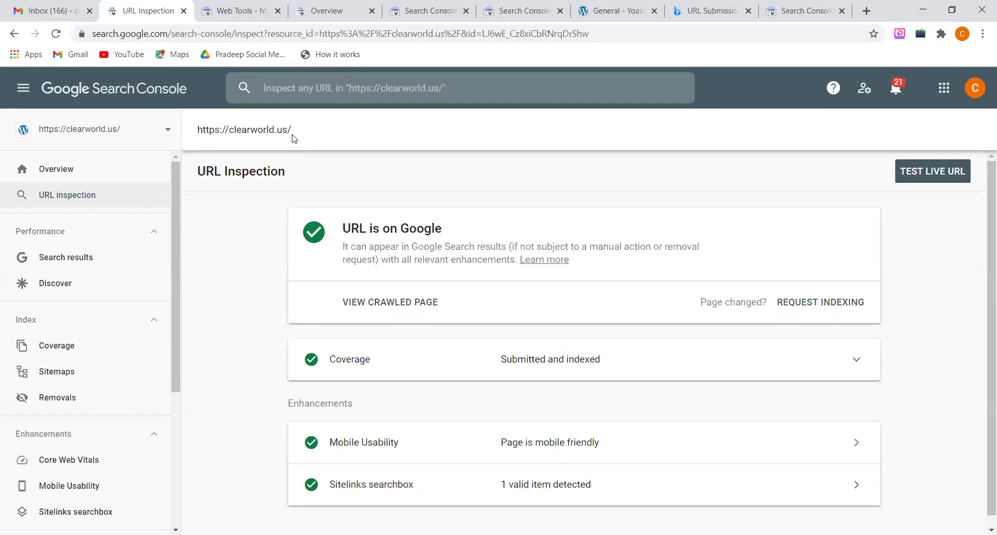
Step: Request indexing for the inspected URL and answer the image challenge asking for bicycles
click(819, 300)
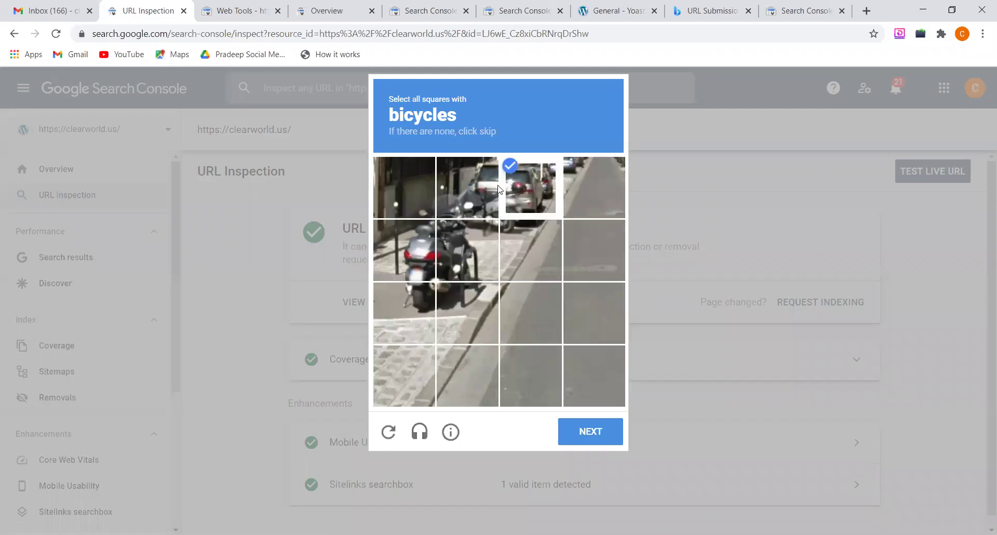
click(520, 188)
click(480, 191)
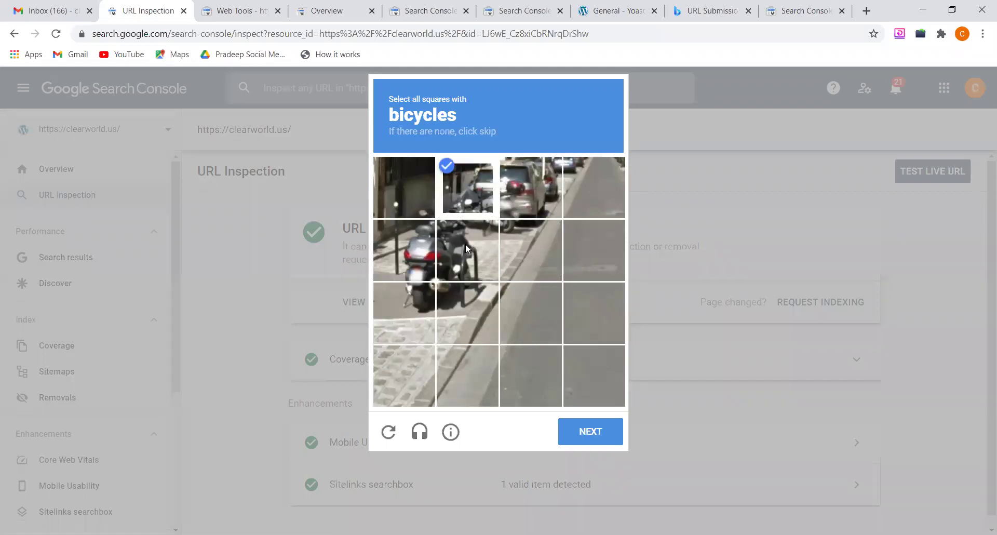
click(465, 244)
click(420, 242)
click(418, 288)
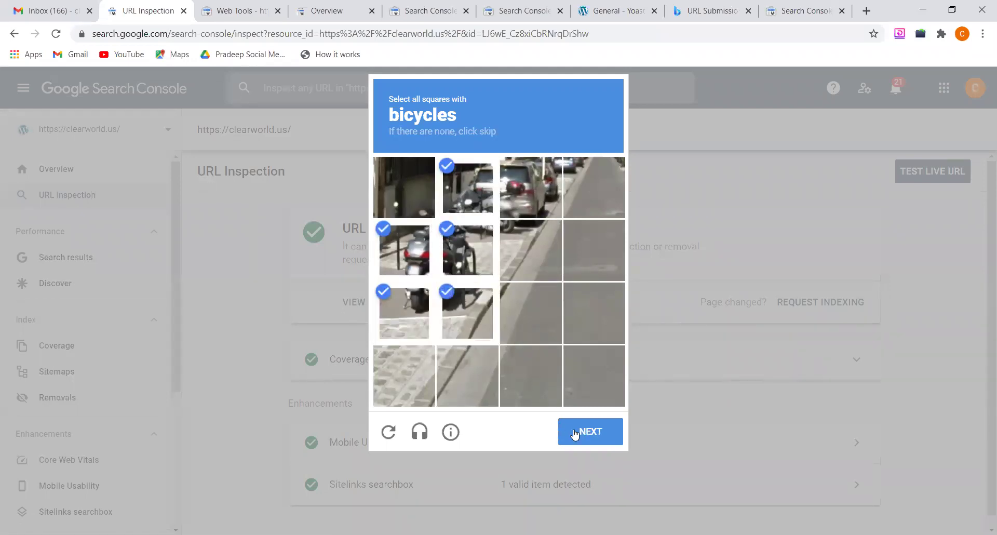
click(583, 431)
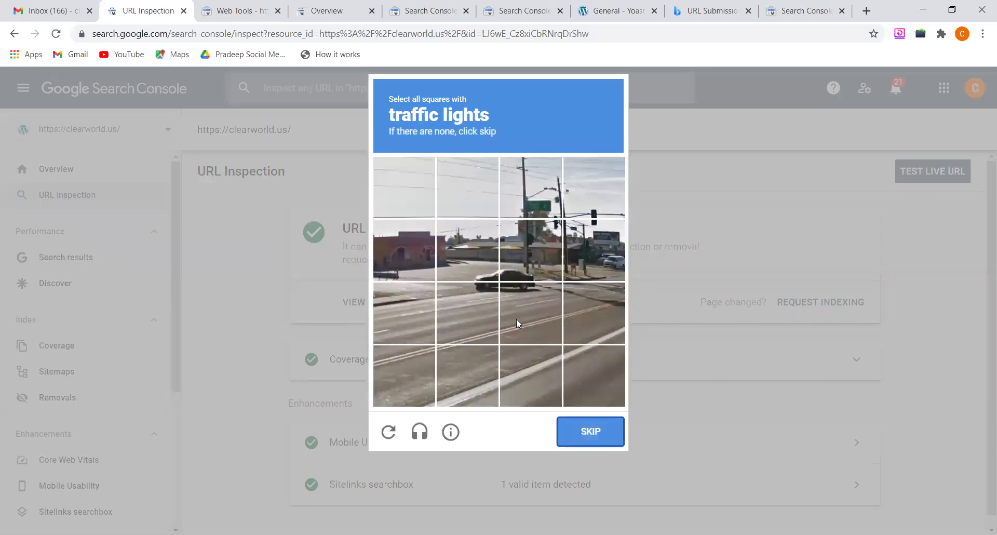
Step: Answer the image challenge asking for traffic lights, verify it, and dismiss the indexing request notice
click(581, 238)
click(585, 196)
click(552, 232)
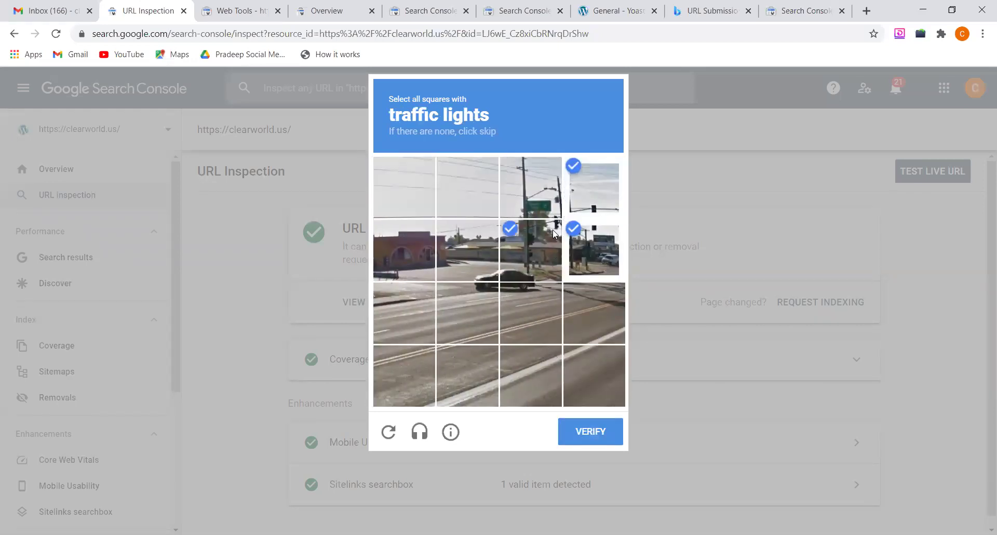
click(595, 431)
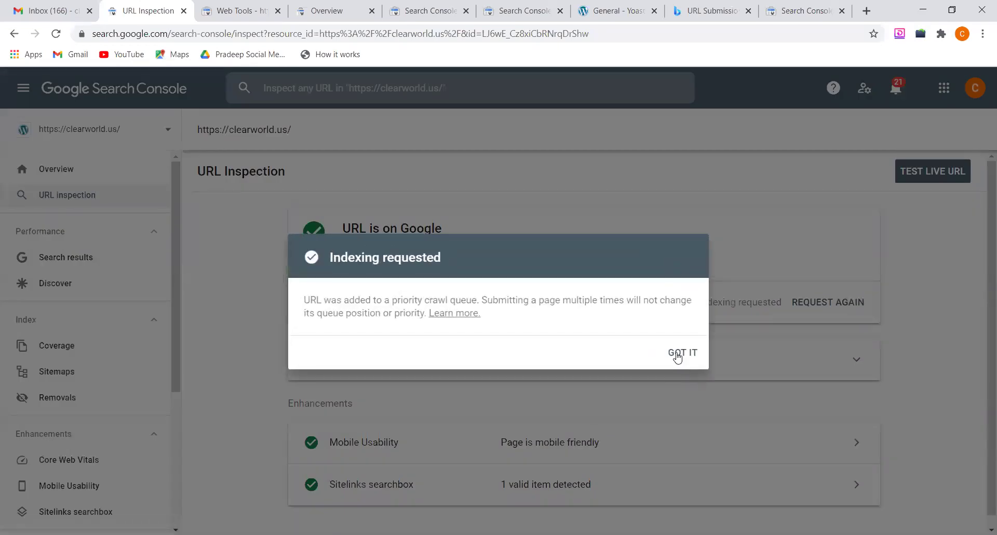
click(677, 356)
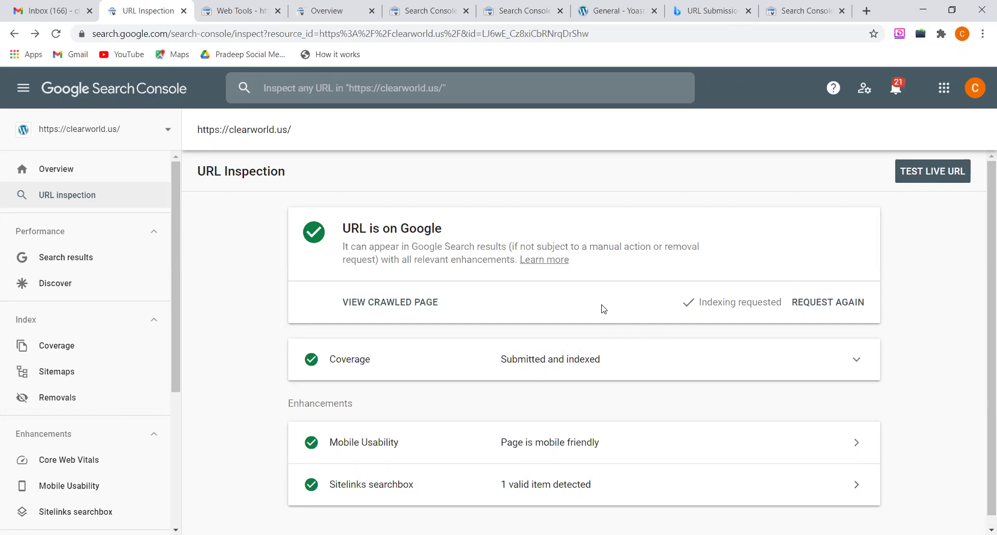
click(414, 304)
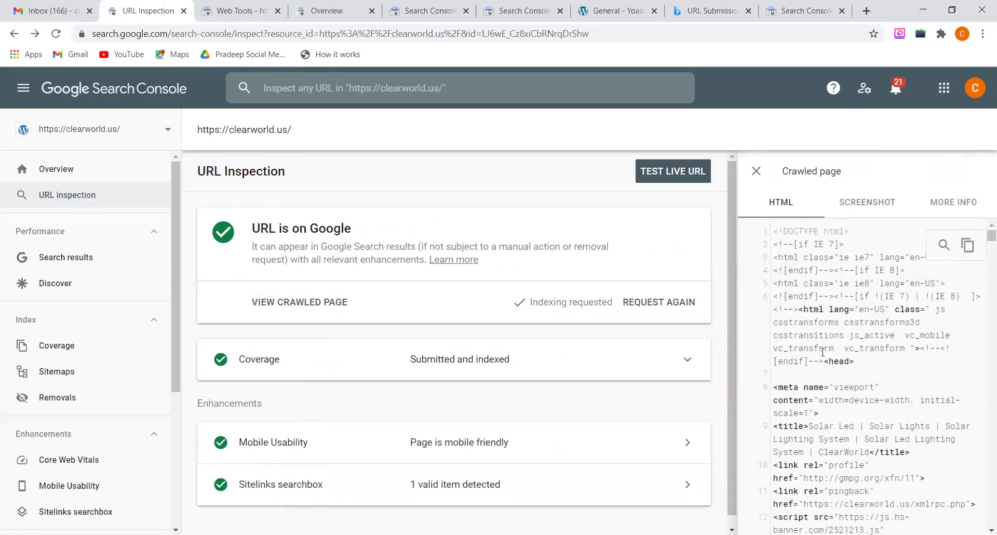
scroll(823, 365, down, 8)
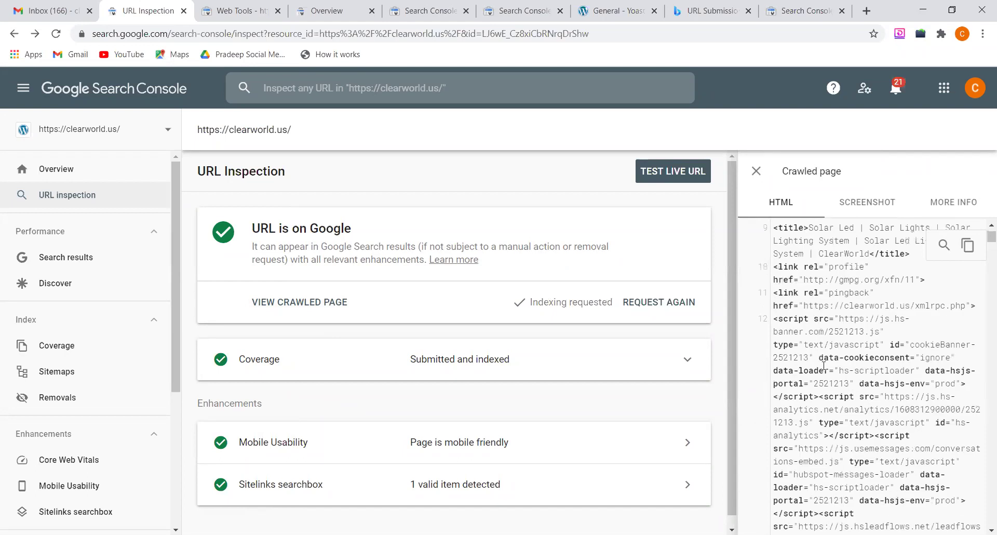
scroll(823, 365, up, 10)
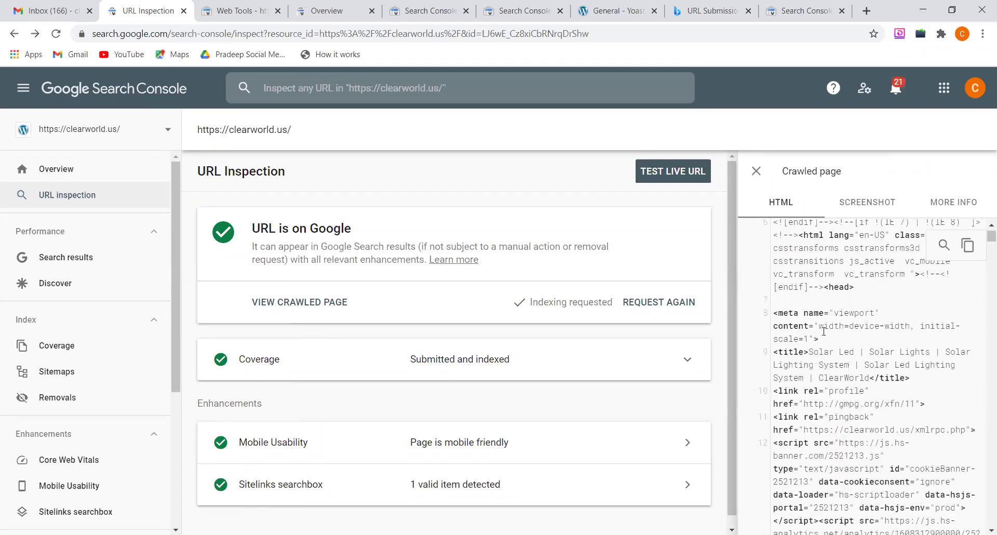
Step: Check the crawled page's screenshot and additional information, and start a live URL test for its screenshot
click(862, 205)
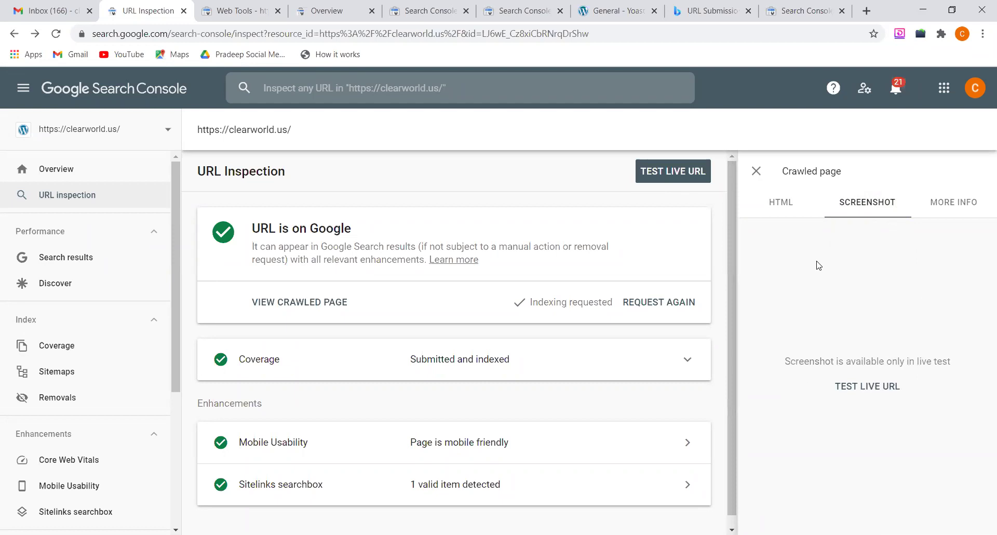
click(950, 202)
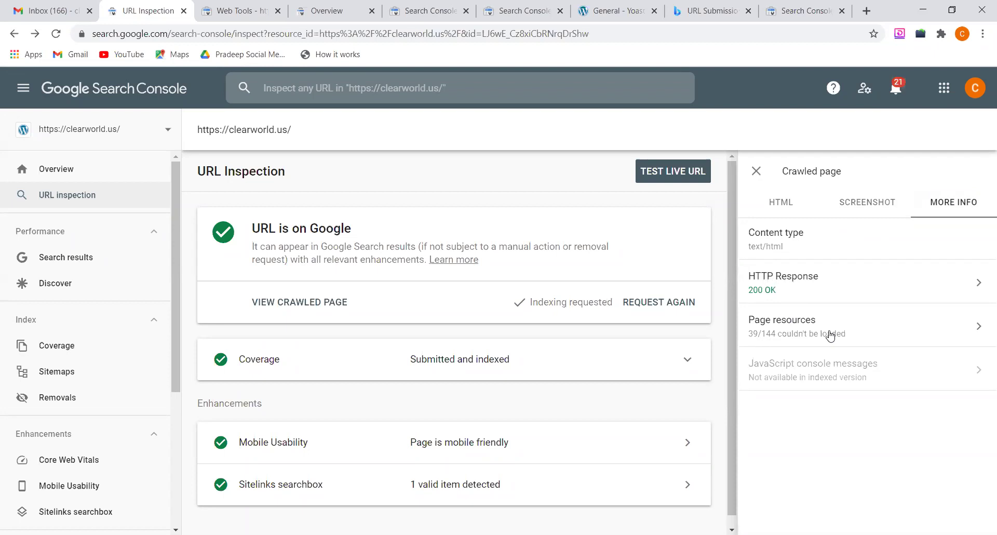
click(852, 205)
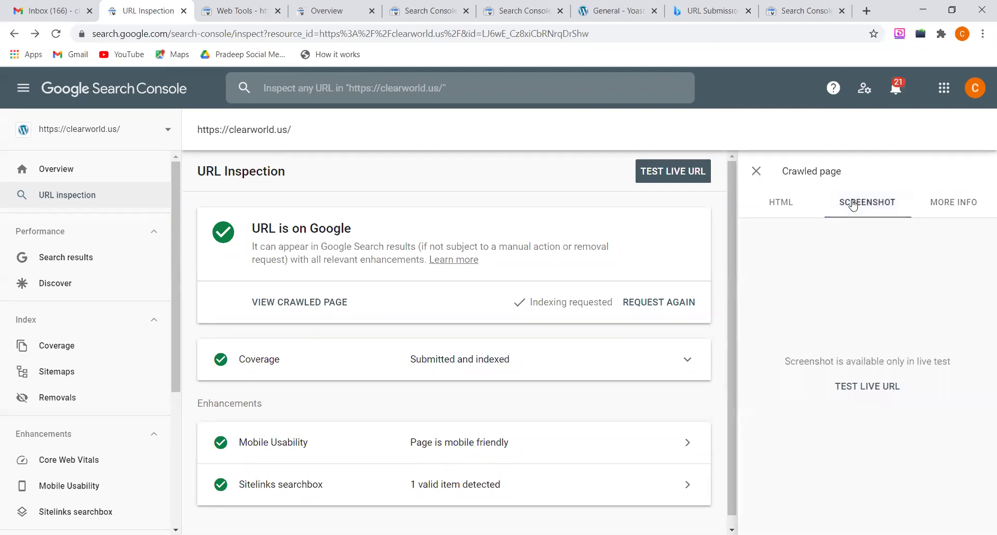
click(857, 387)
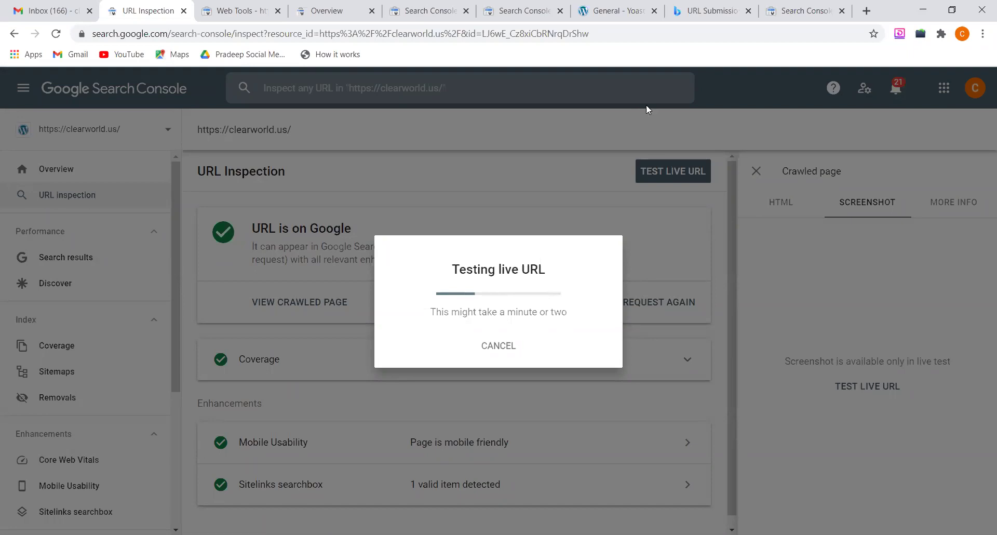
Step: Open clearworld.us in a new browser tab and look over the homepage
click(866, 12)
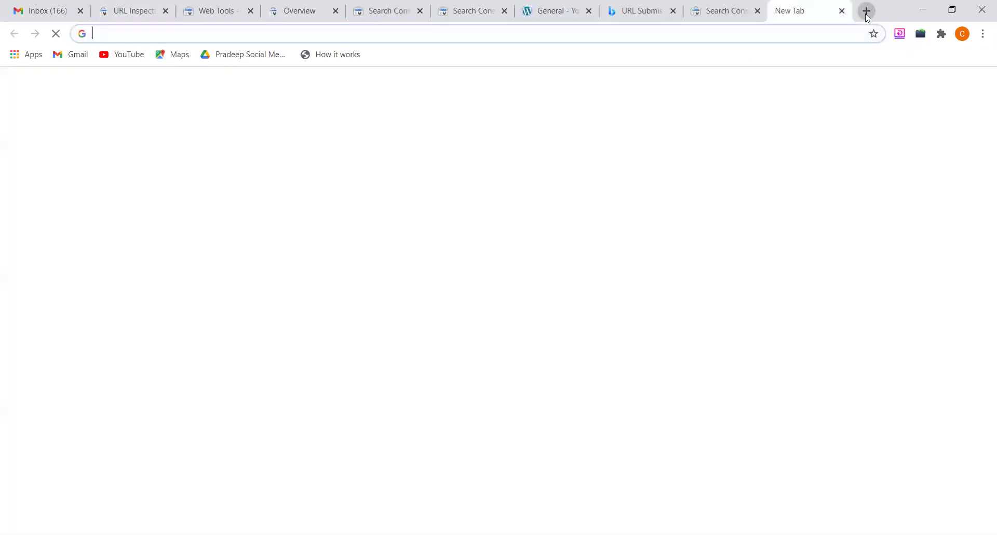
text(clearworld.us)
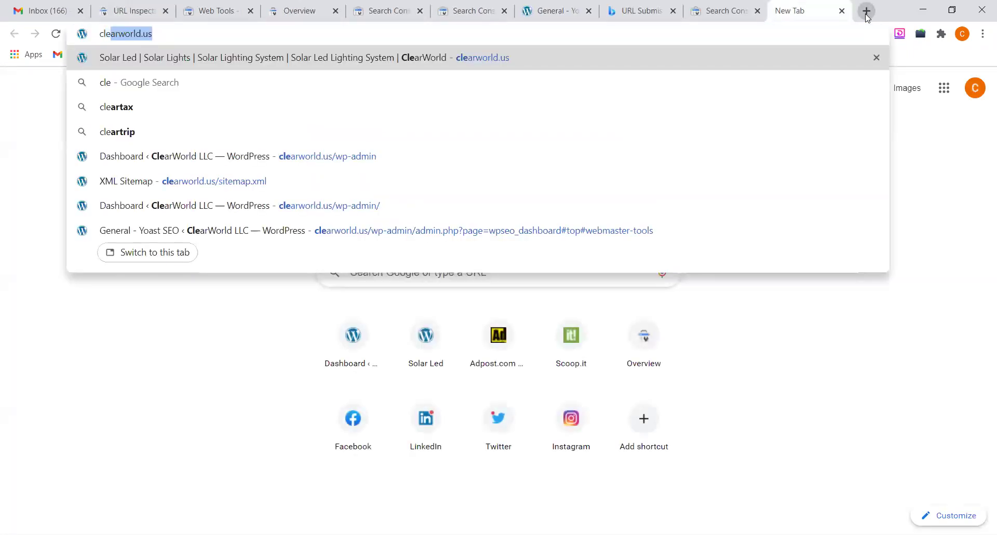
key(Return)
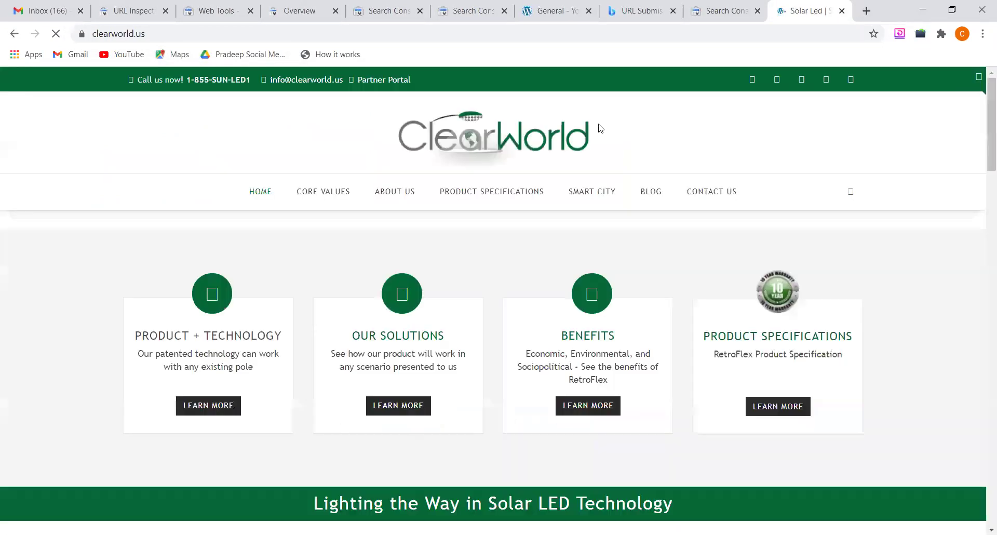
scroll(569, 307, down, 3)
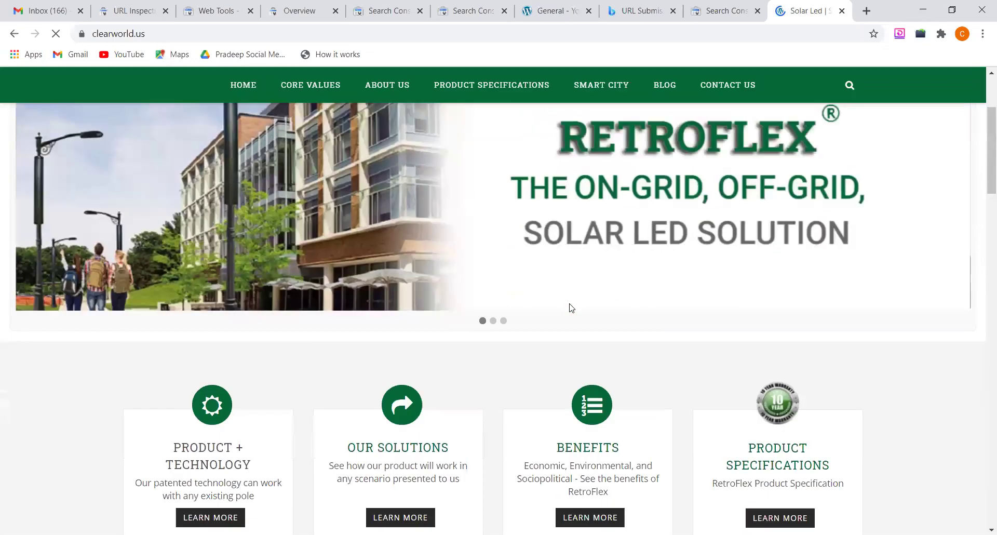
scroll(569, 306, up, 3)
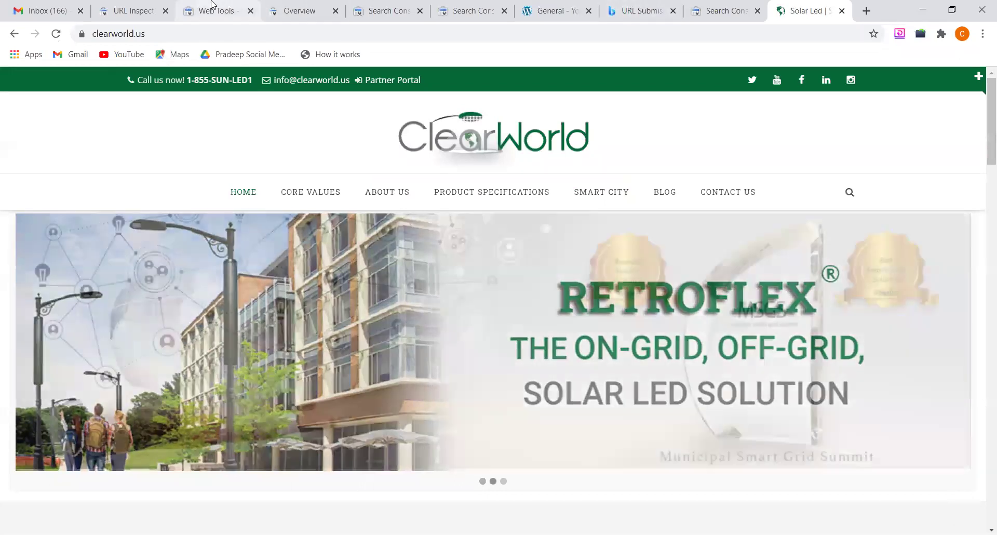
Step: Check the progress of the live URL test in Search Console, glancing at the ClearWorld homepage while it runs
click(212, 5)
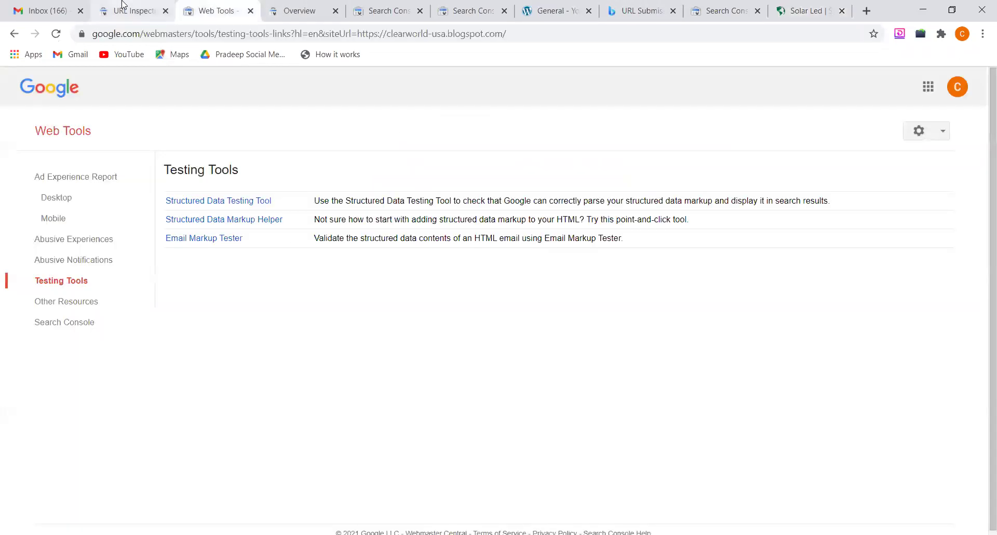
click(123, 5)
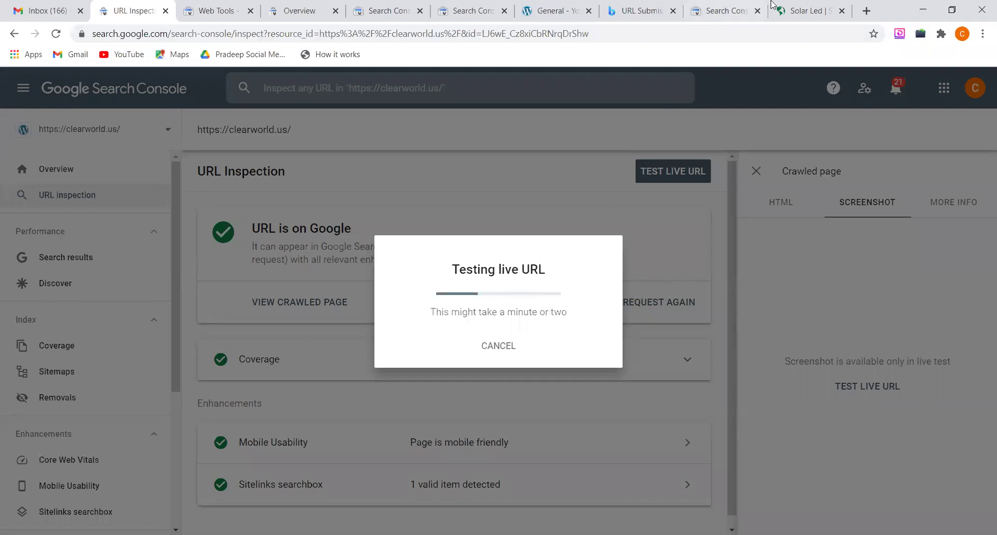
click(790, 4)
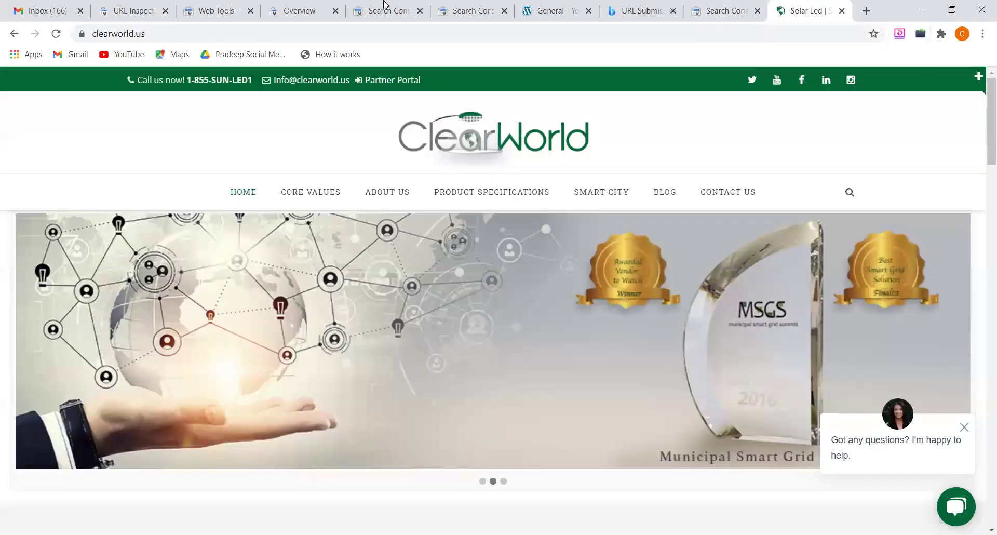
click(149, 4)
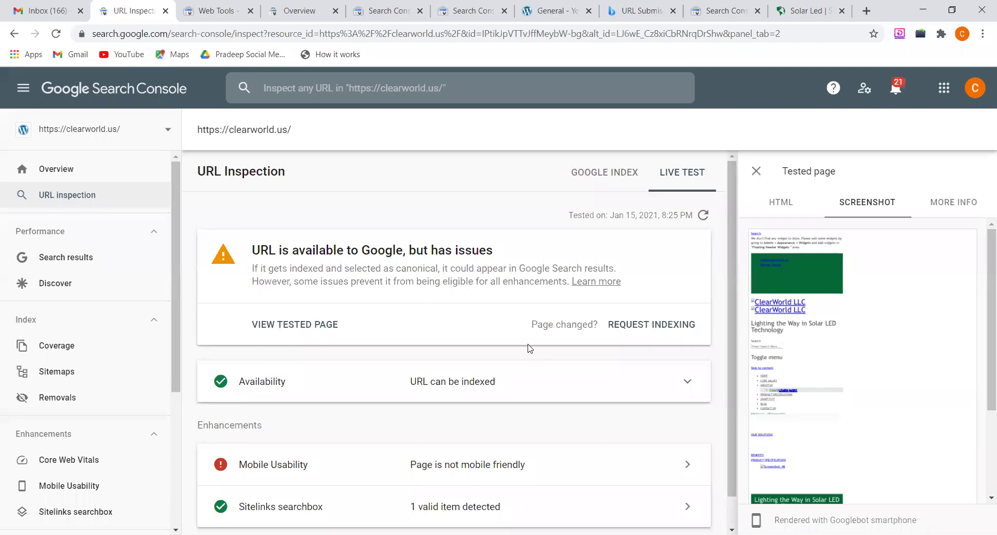
Step: Open the Mobile Usability details of the live test and review the listed issues
scroll(530, 347, down, 1)
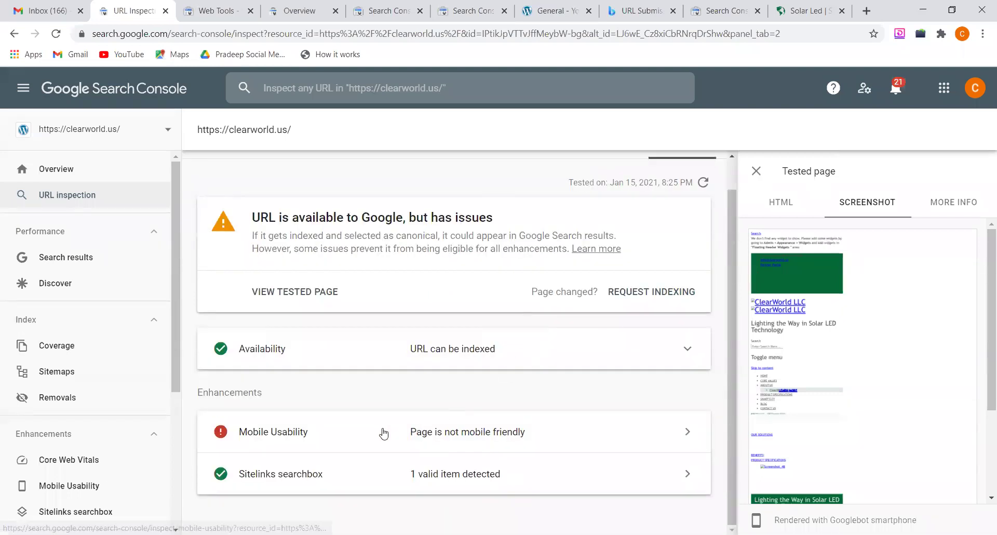
click(692, 439)
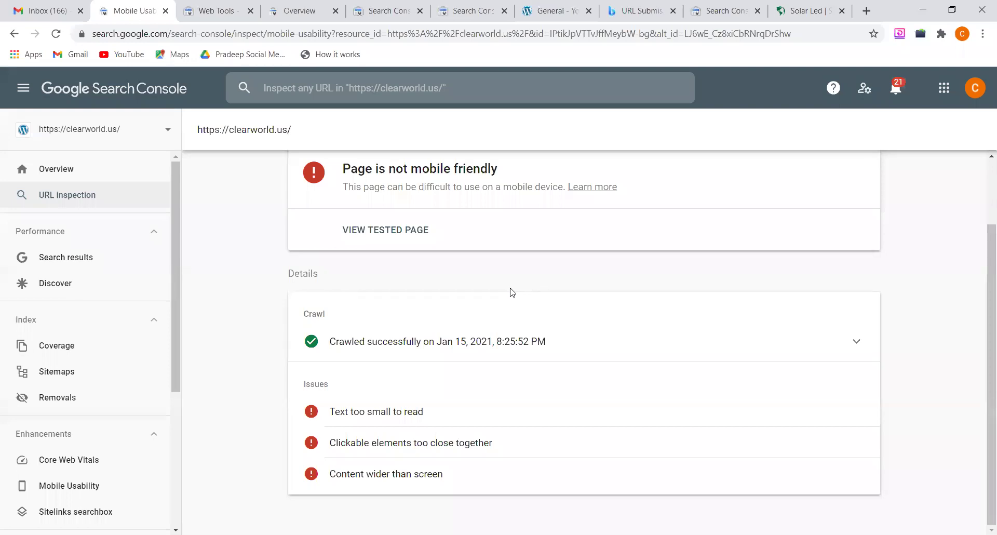
scroll(511, 291, up, 2)
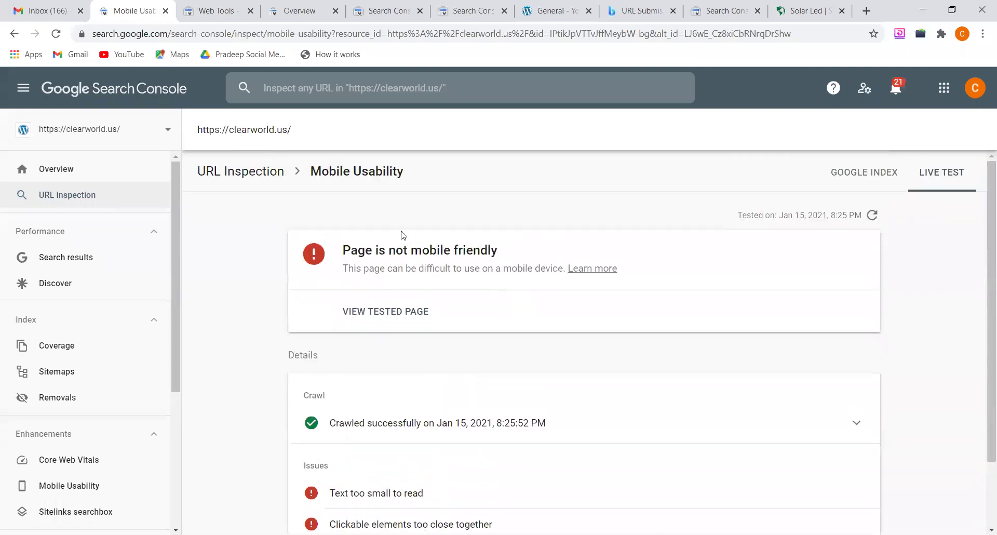
Step: Return to the ClearWorld homepage and inspect it in the browser's developer tools with the mobile device preview
click(789, 4)
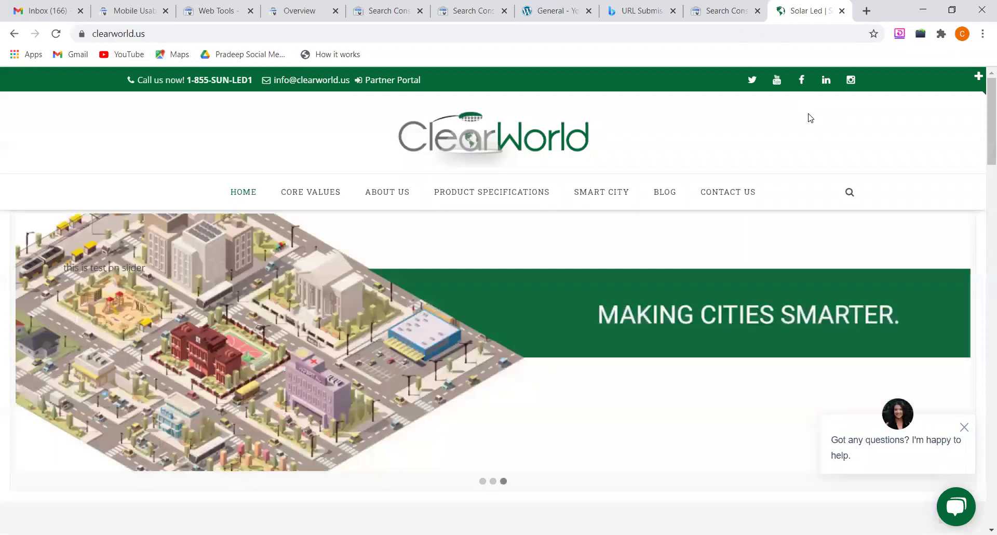
right_click(808, 118)
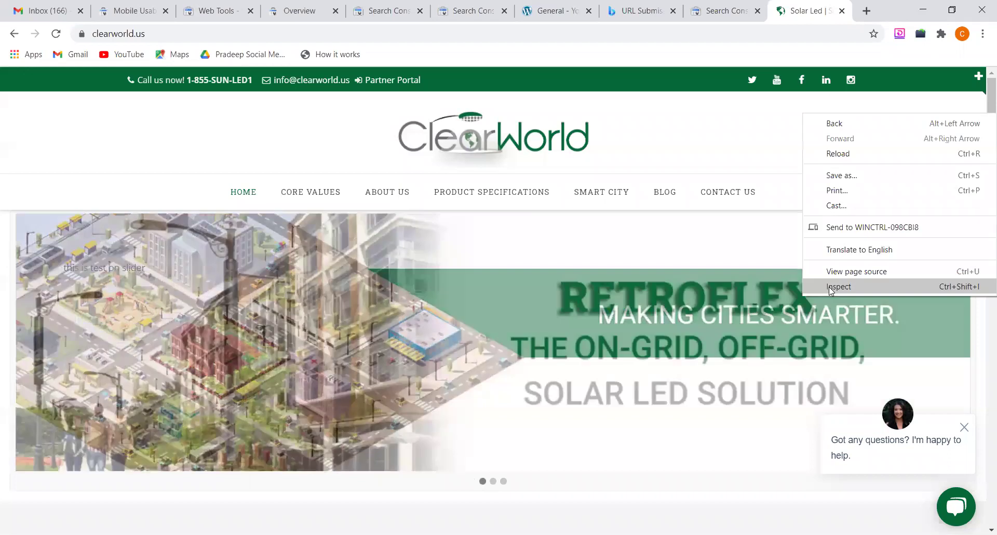
click(838, 287)
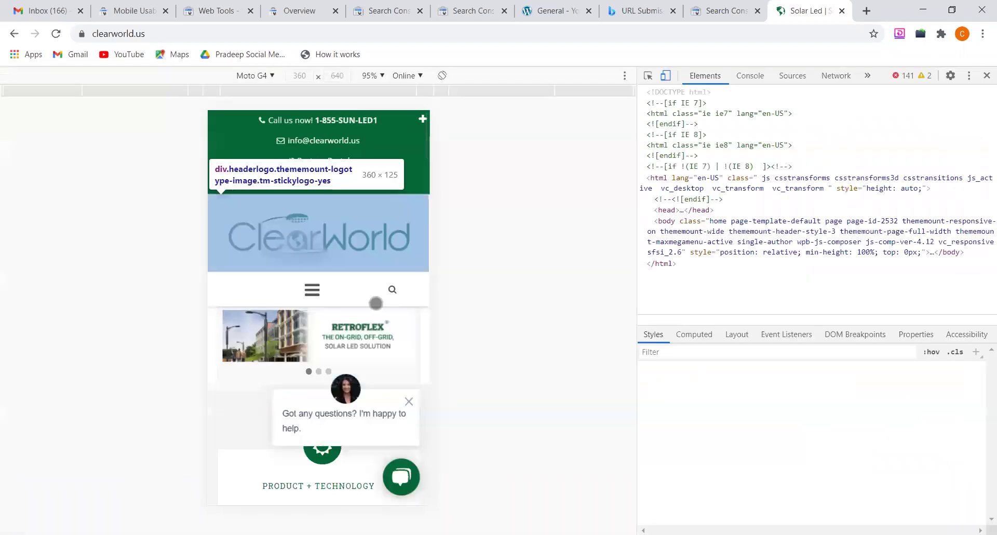
Step: Review the ClearWorld homepage layout in the Moto G4 device preview and close the developer tools
scroll(336, 303, down, 10)
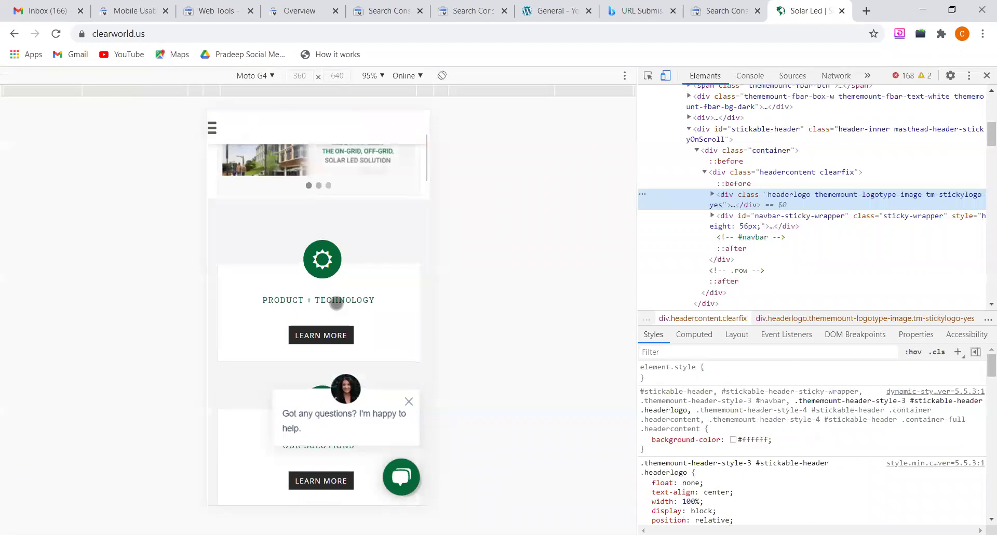
scroll(337, 303, down, 5)
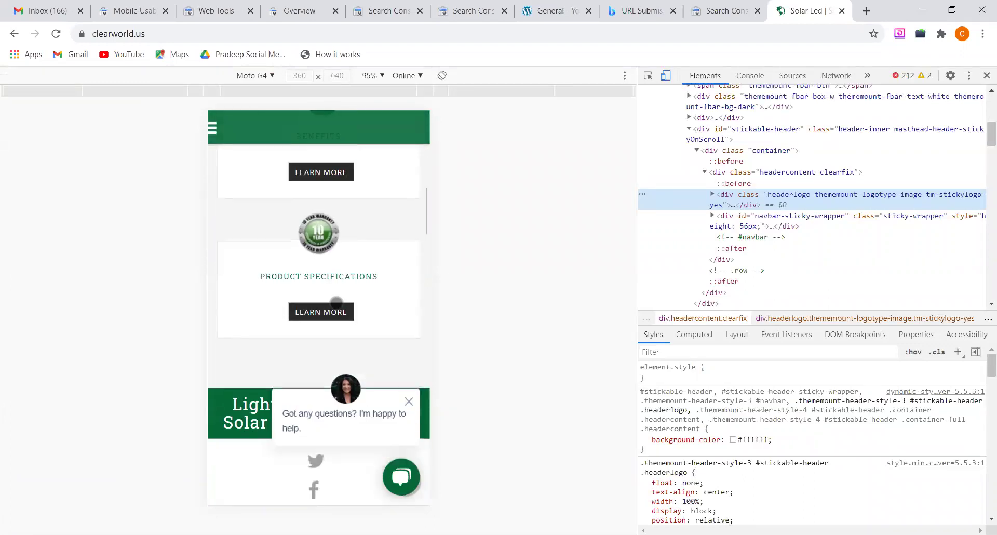
scroll(337, 303, down, 6)
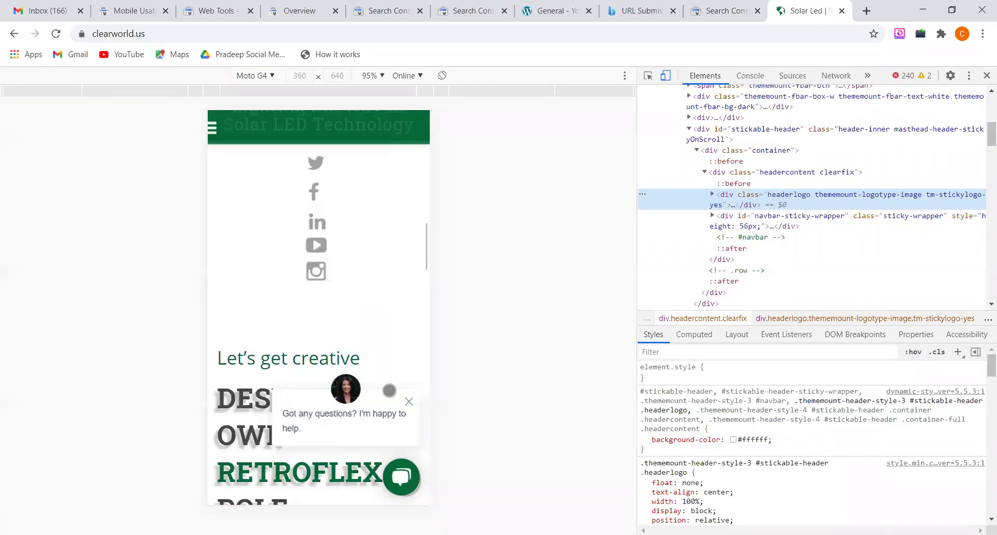
scroll(369, 331, down, 5)
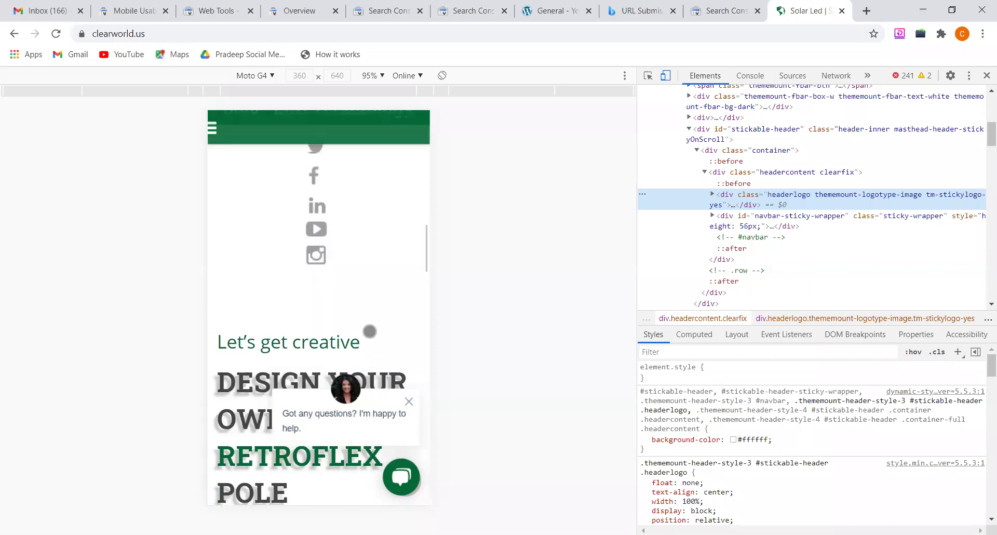
scroll(369, 331, up, 10)
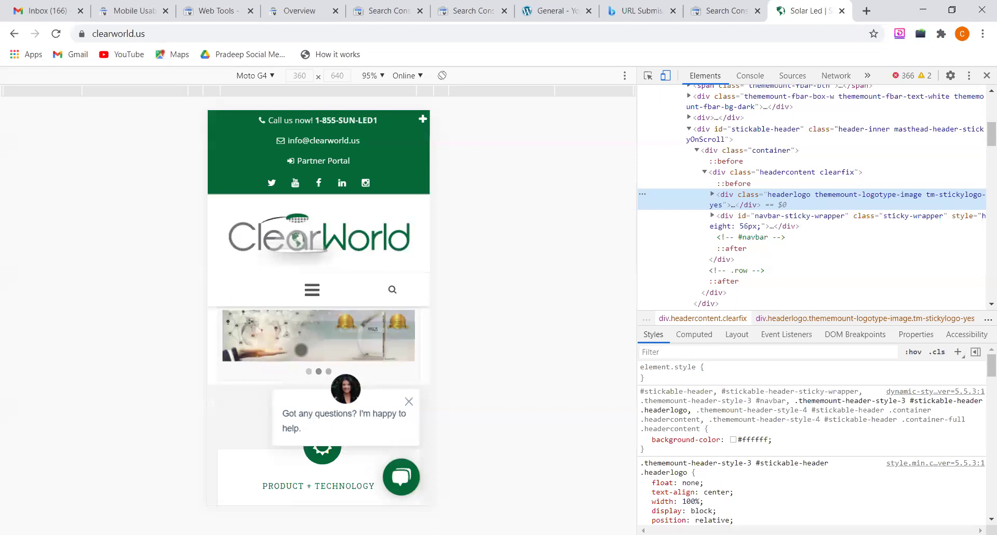
scroll(301, 349, down, 5)
scroll(300, 349, up, 4)
scroll(301, 349, up, 1)
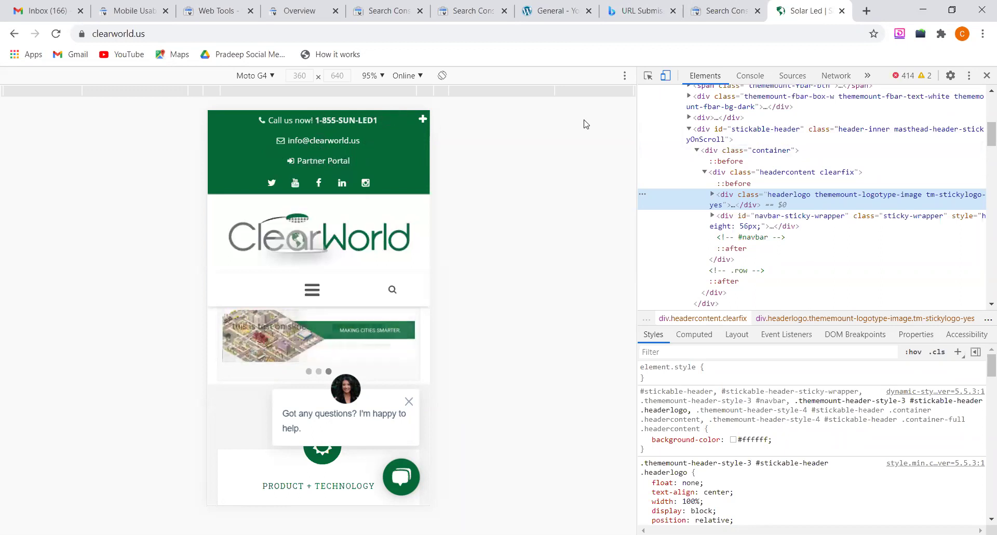
scroll(334, 229, down, 10)
scroll(325, 478, up, 10)
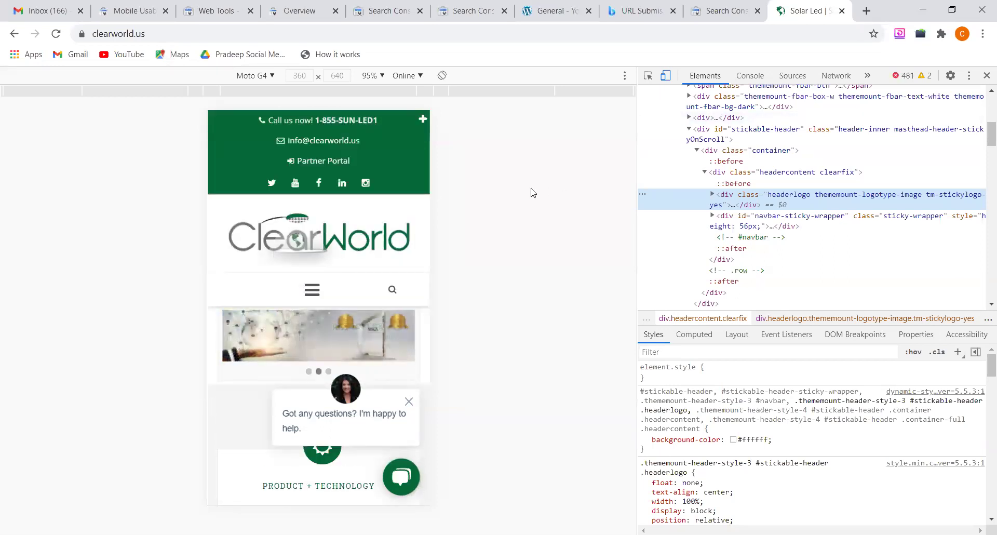
click(986, 75)
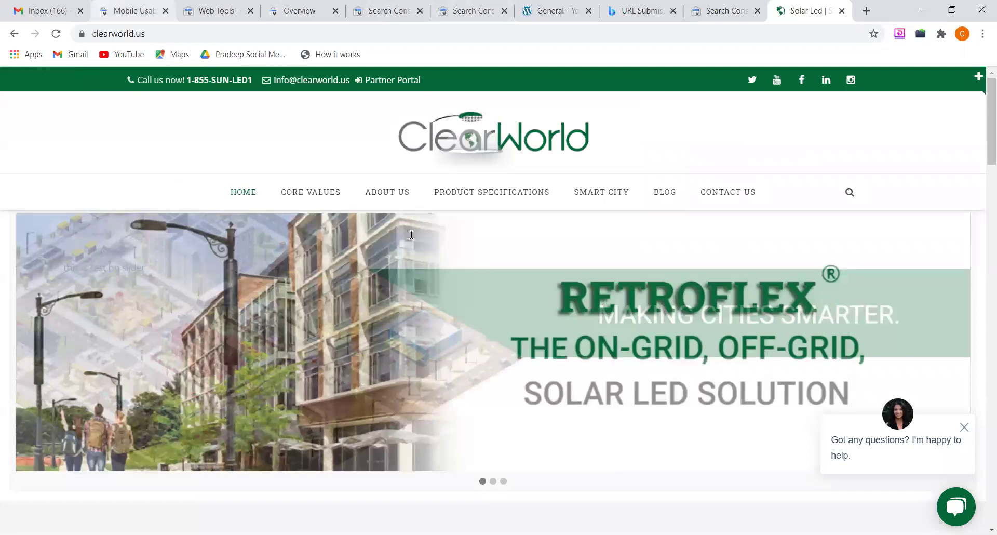
Step: Compare the Mobile Usability issues from the live test in Search Console with the desktop ClearWorld homepage
key(ctrl+2)
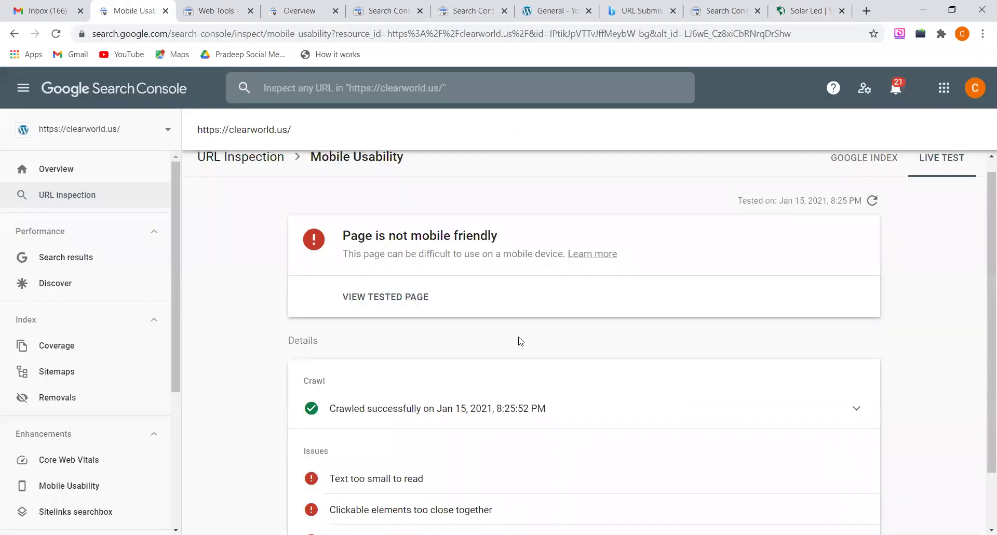
scroll(520, 341, down, 1)
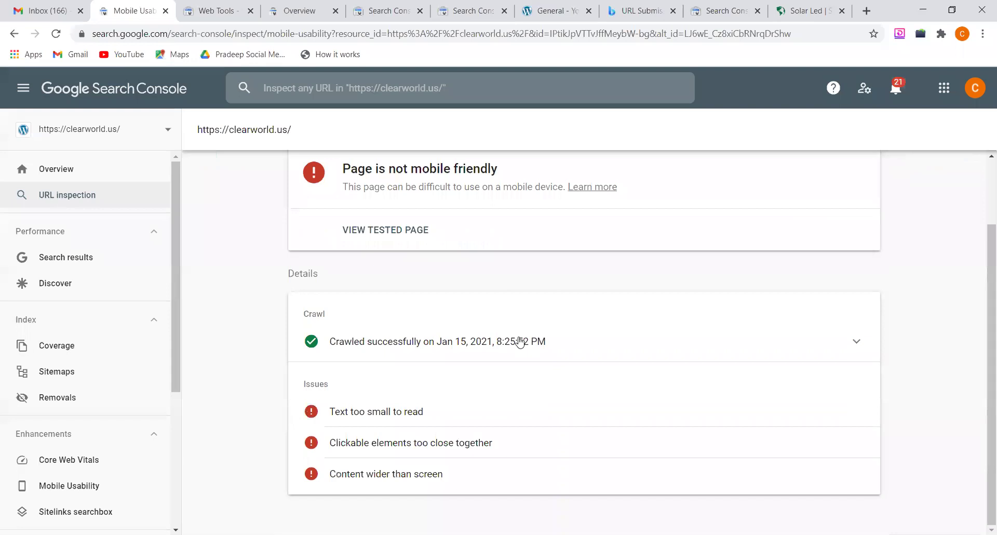
scroll(521, 341, up, 2)
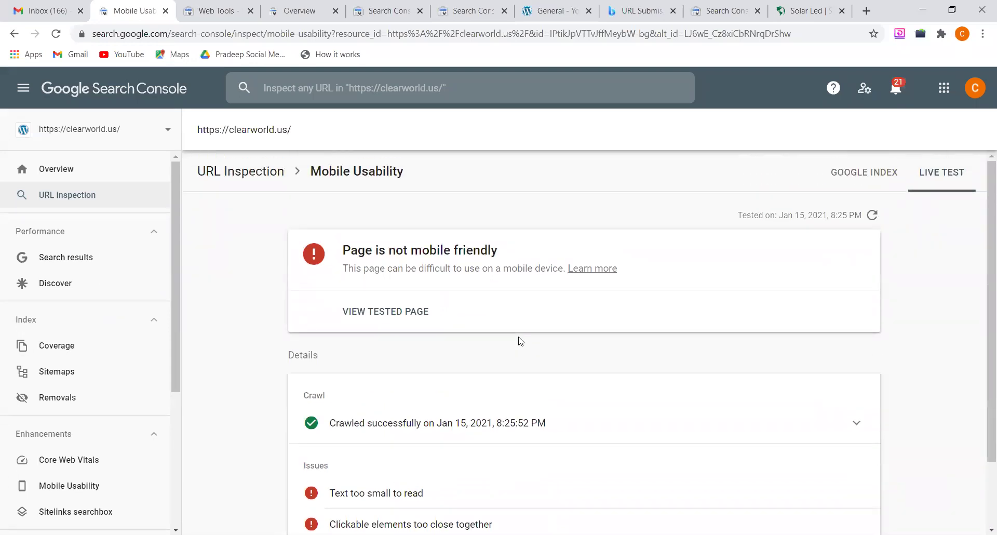
key(ctrl+9)
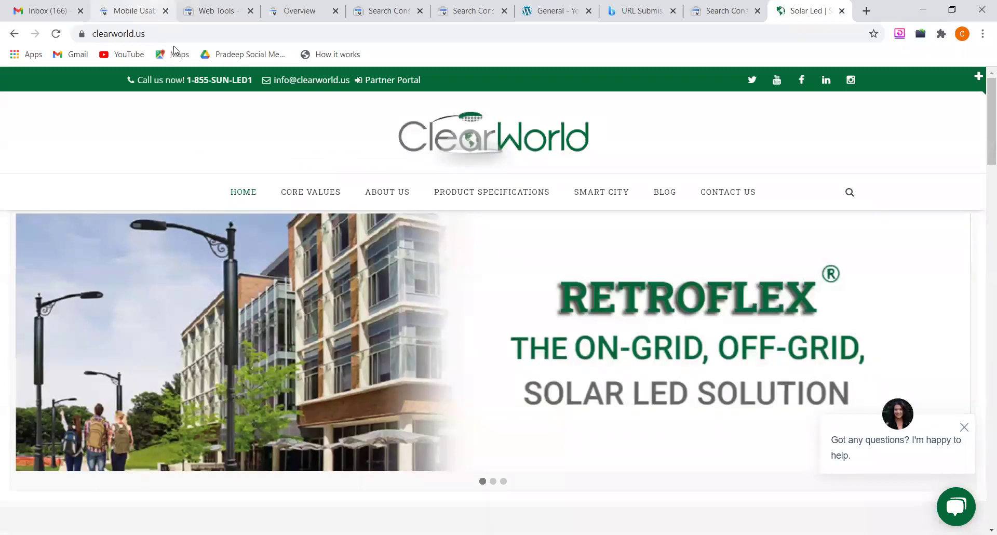
key(ctrl+2)
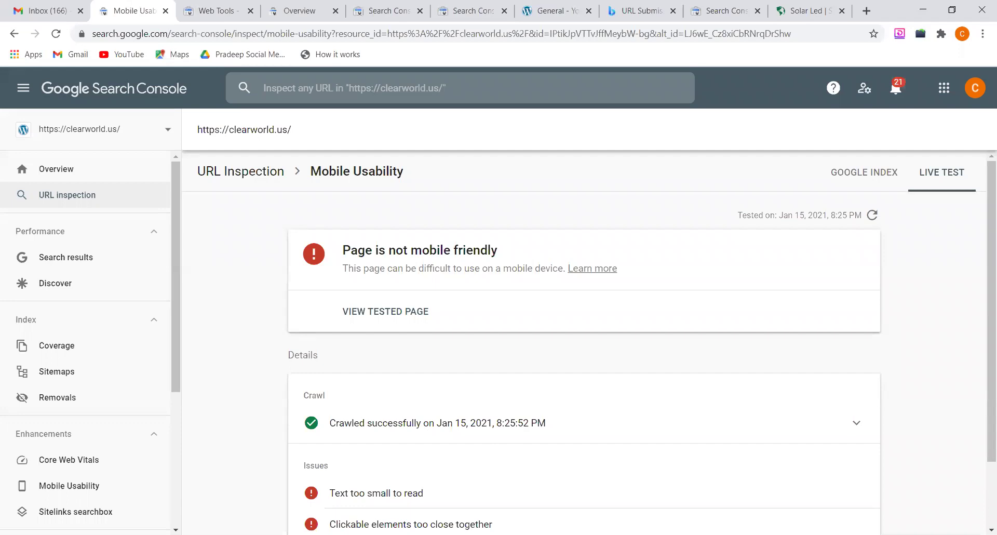
Step: Switch to the Word training document and read the Search Results section under Performance, including its list of metrics
key(alt+Tab)
scroll(419, 357, down, 4)
scroll(419, 361, down, 4)
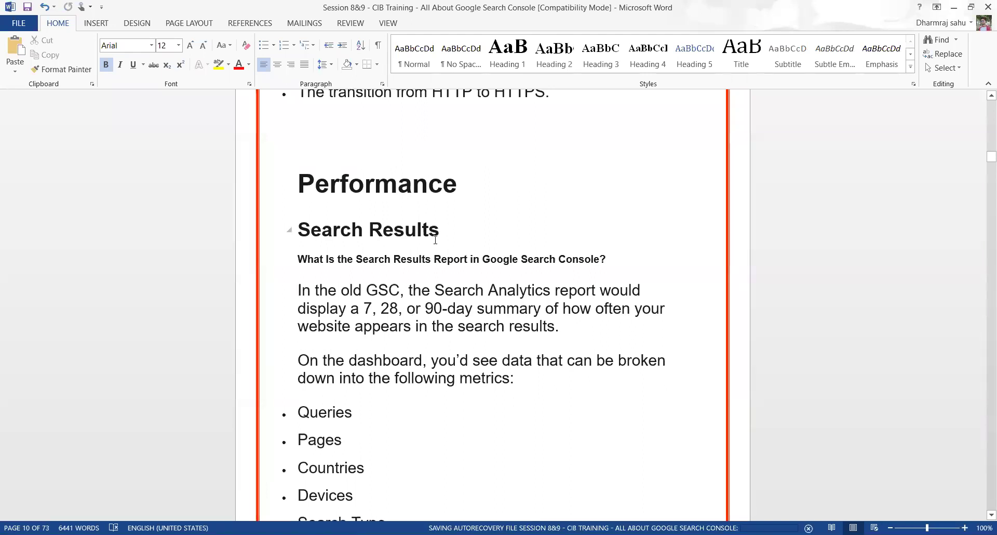
scroll(435, 239, down, 3)
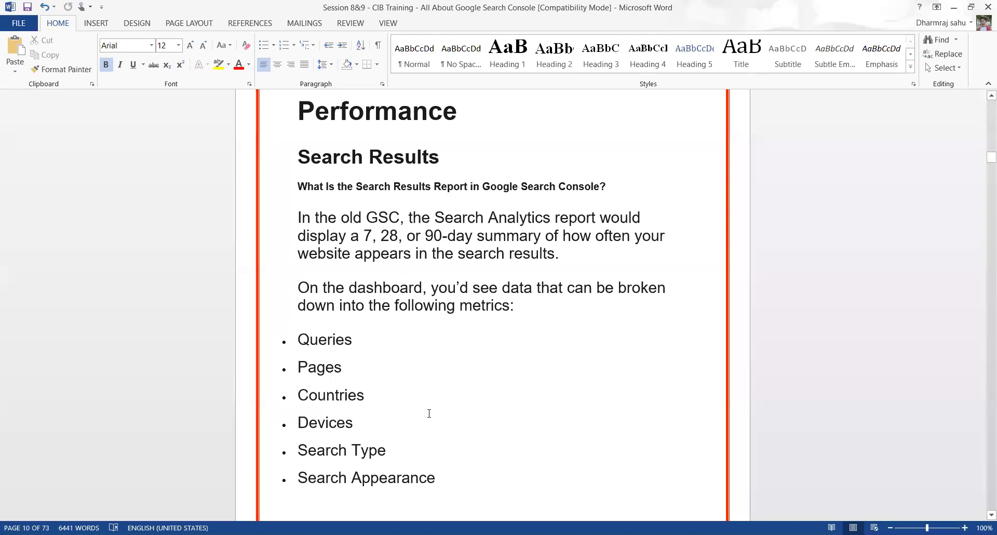
scroll(429, 412, down, 3)
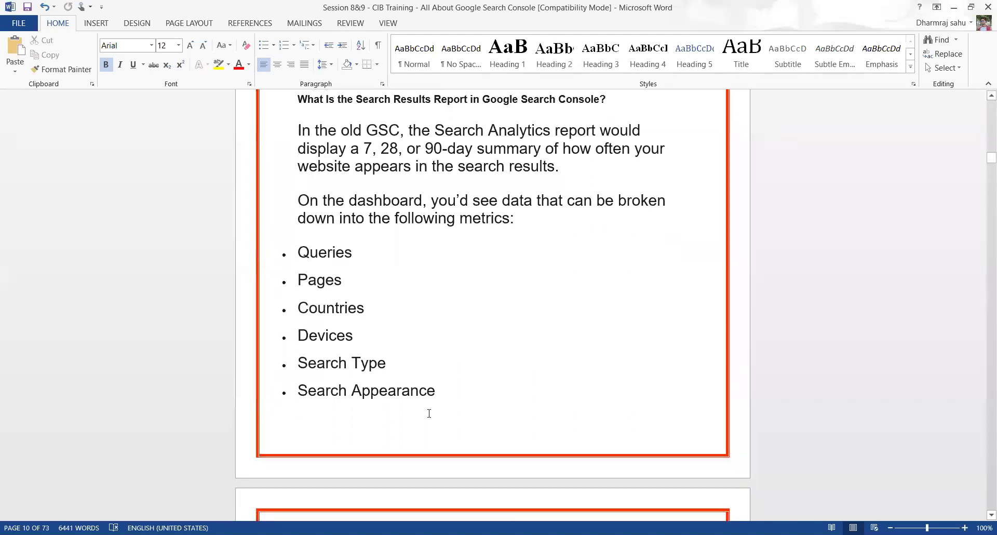
scroll(429, 413, down, 8)
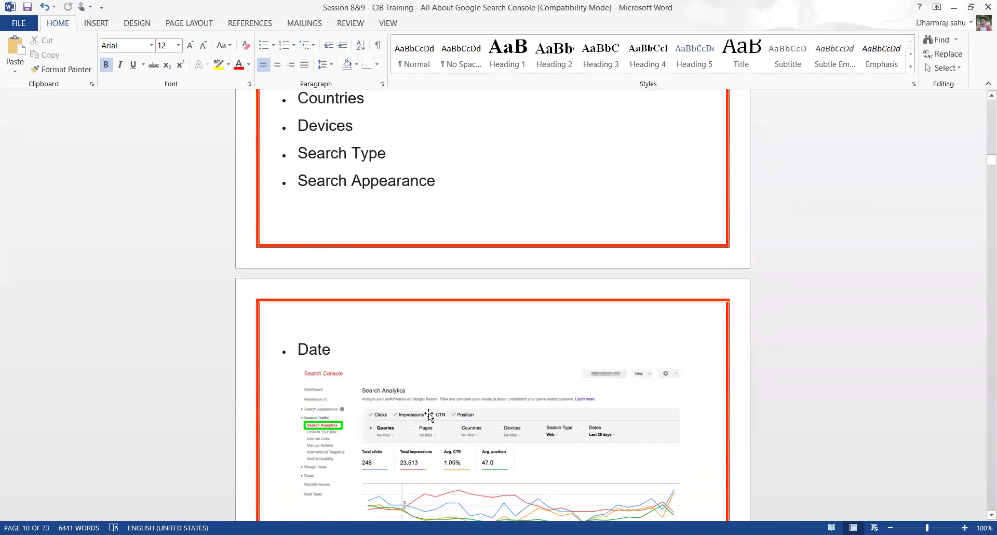
scroll(428, 413, up, 10)
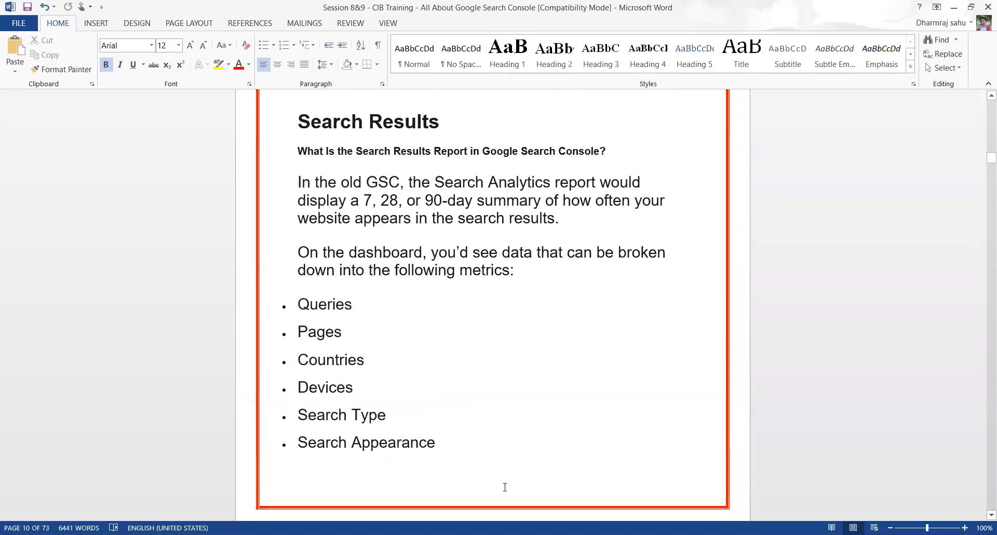
Step: Return to Search Console in Chrome and open the Search results performance report for clearworld.us
key(alt+Tab)
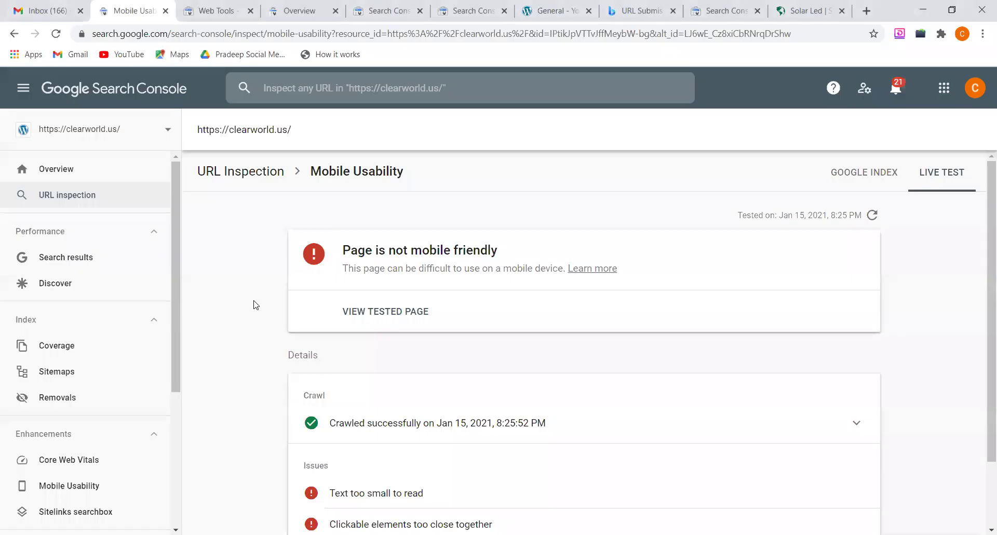
click(77, 264)
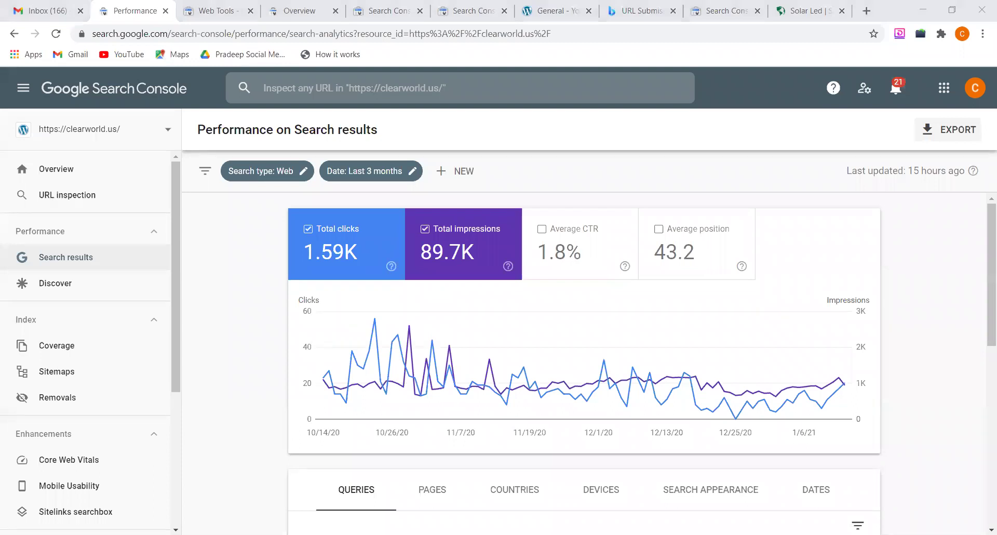
mouse_move(529, 389)
Step: Close the Web Tools and Overview browser tabs and the two Search Console tabs following them
click(250, 11)
click(250, 11)
click(250, 12)
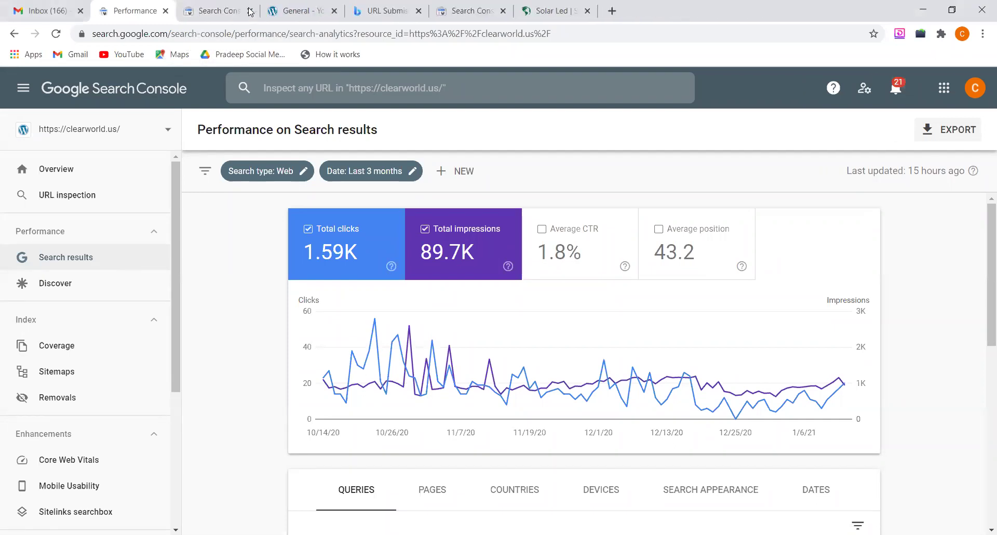
click(250, 11)
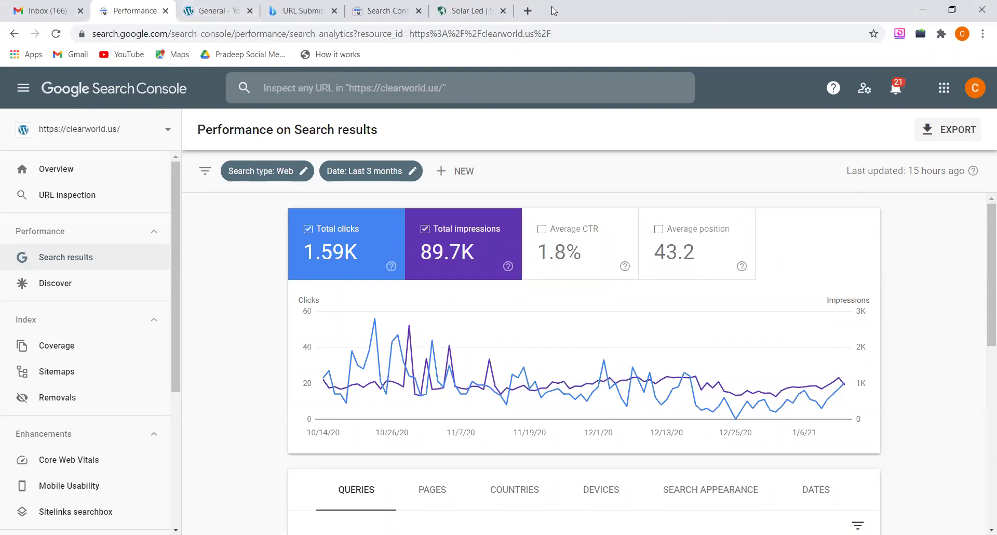
Step: Open google.com in a new browser tab and search for "clearworld"
click(527, 10)
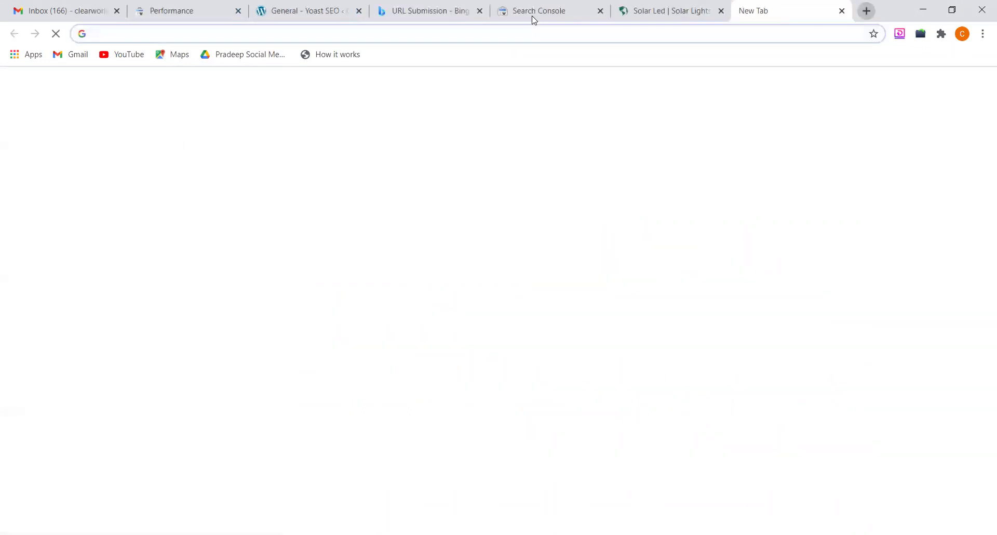
text(google.com)
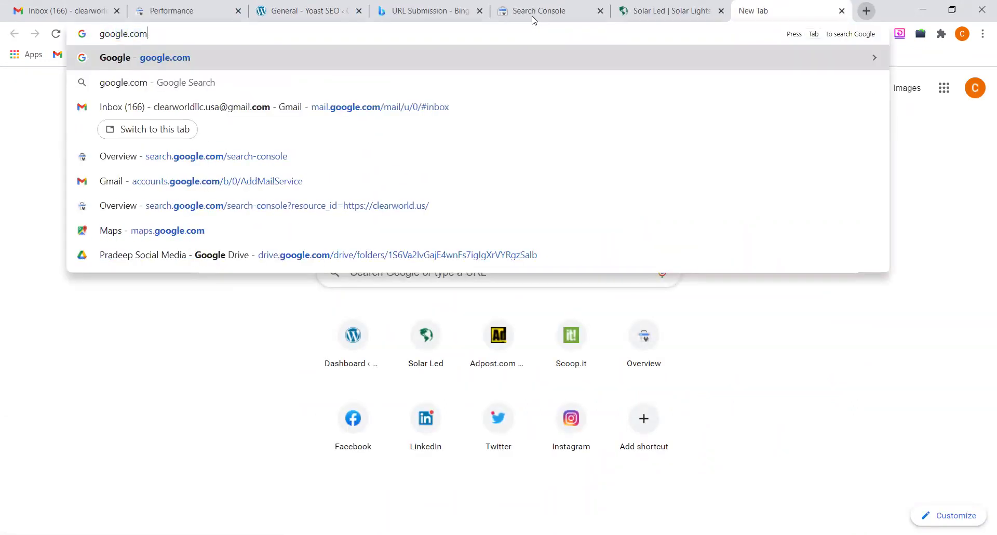
key(Return)
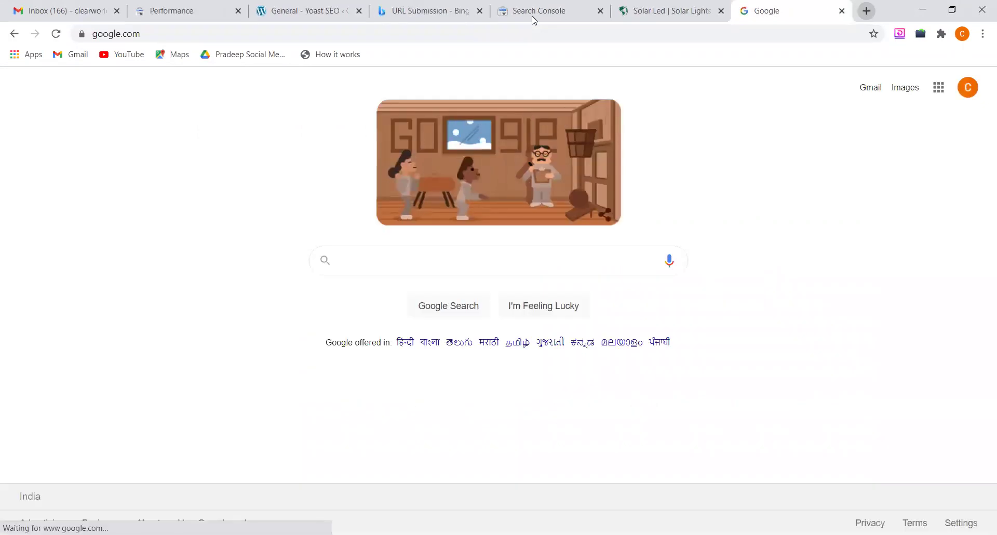
text(clearworld)
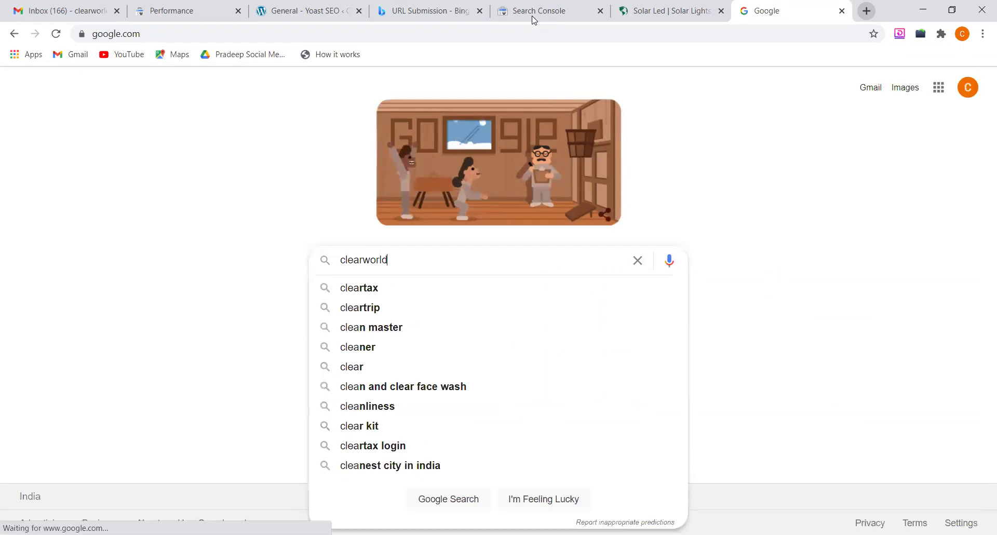
key(Return)
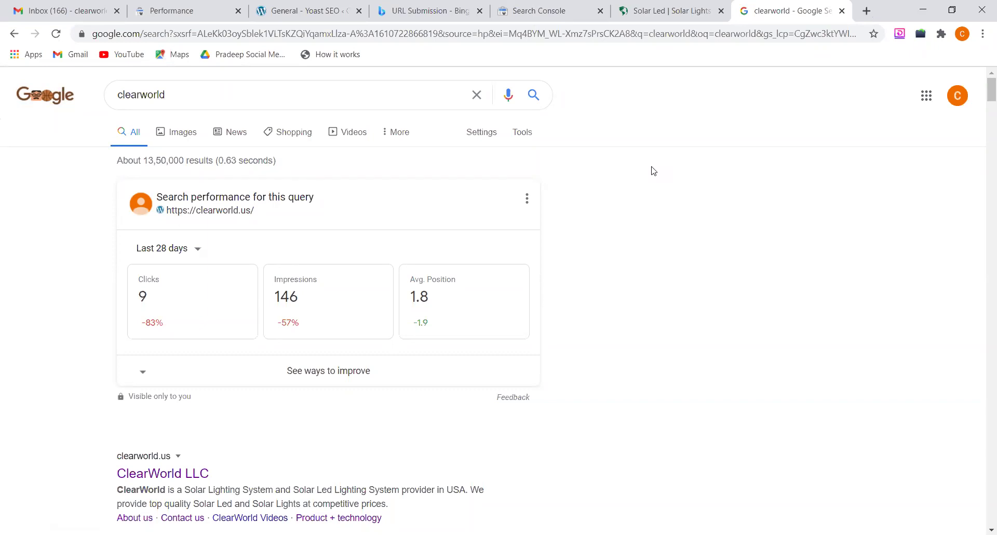
Step: Examine the search performance card and the ClearWorld listings in the Google results, and highlight the search query
scroll(479, 237, down, 1)
scroll(479, 237, up, 1)
scroll(478, 237, down, 4)
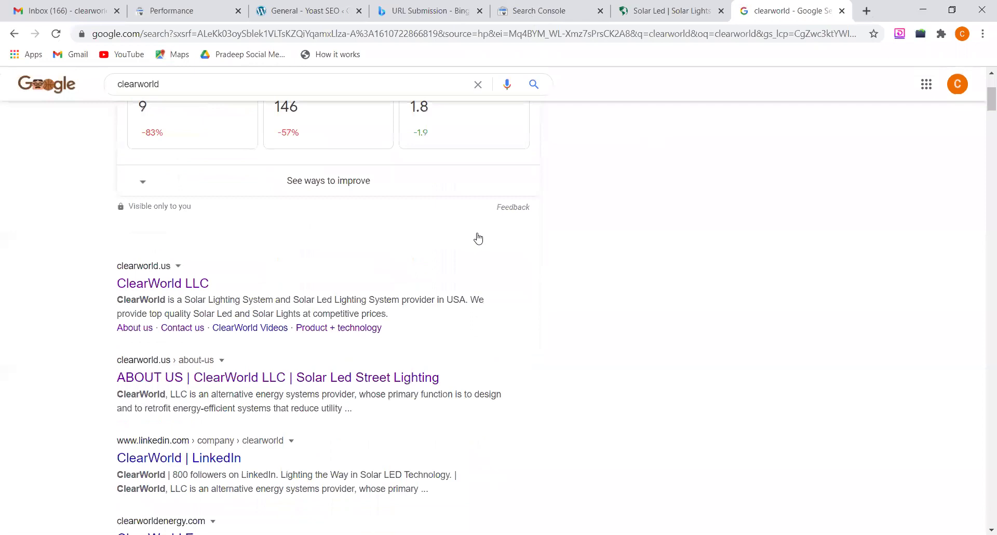
scroll(478, 237, down, 2)
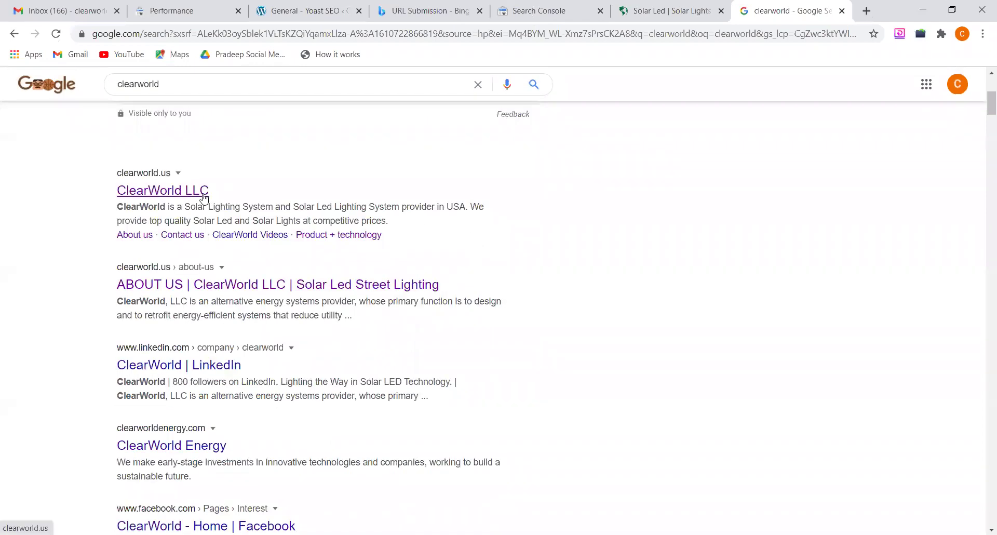
scroll(169, 91, up, 5)
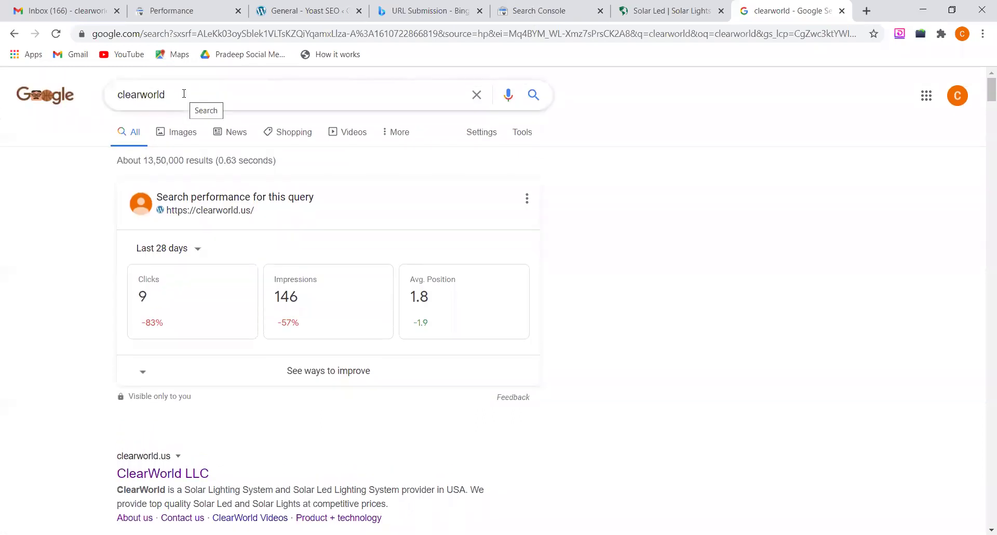
drag(175, 94, 113, 96)
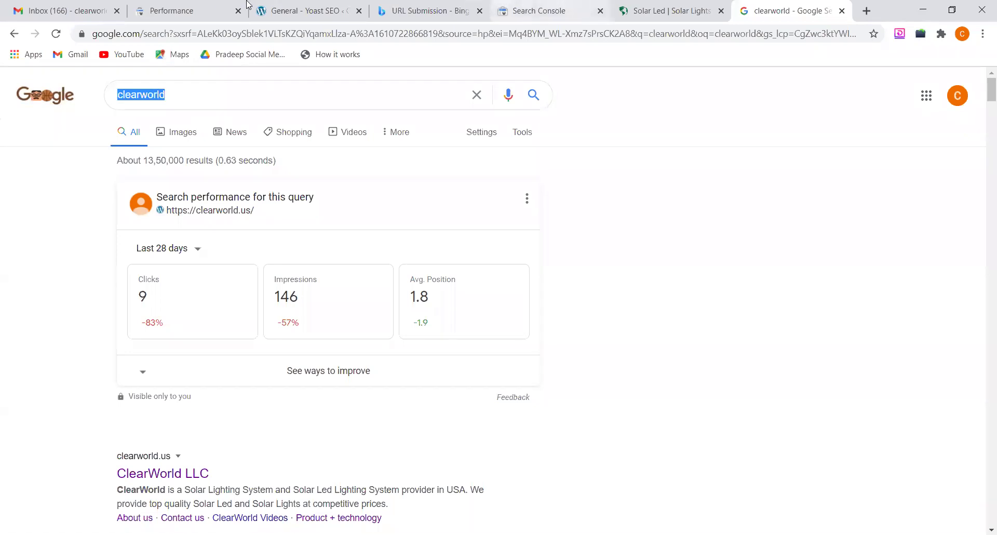
Step: Compare the Google search for "clearworld" with the Queries table in the Search Console performance report
click(204, 5)
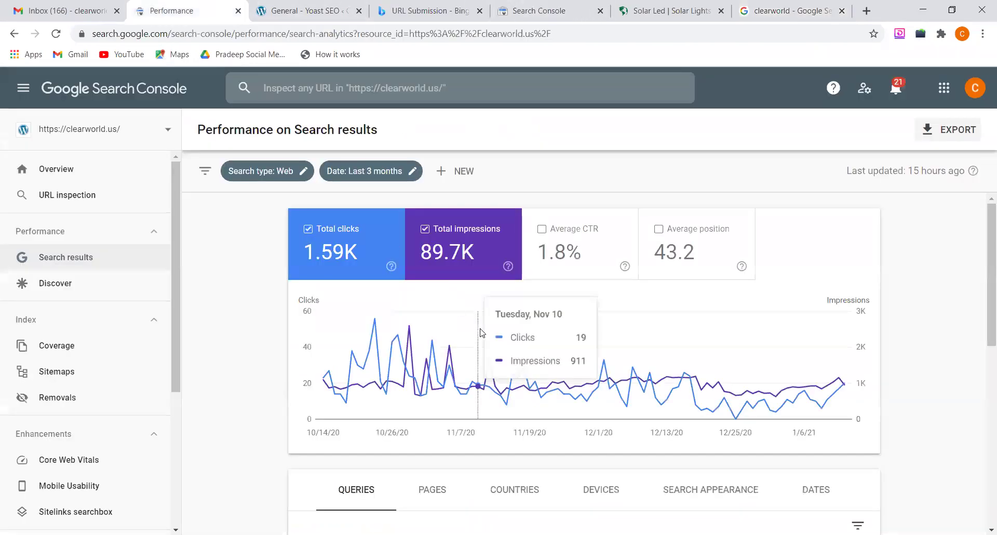
scroll(478, 334, down, 1)
scroll(355, 369, down, 2)
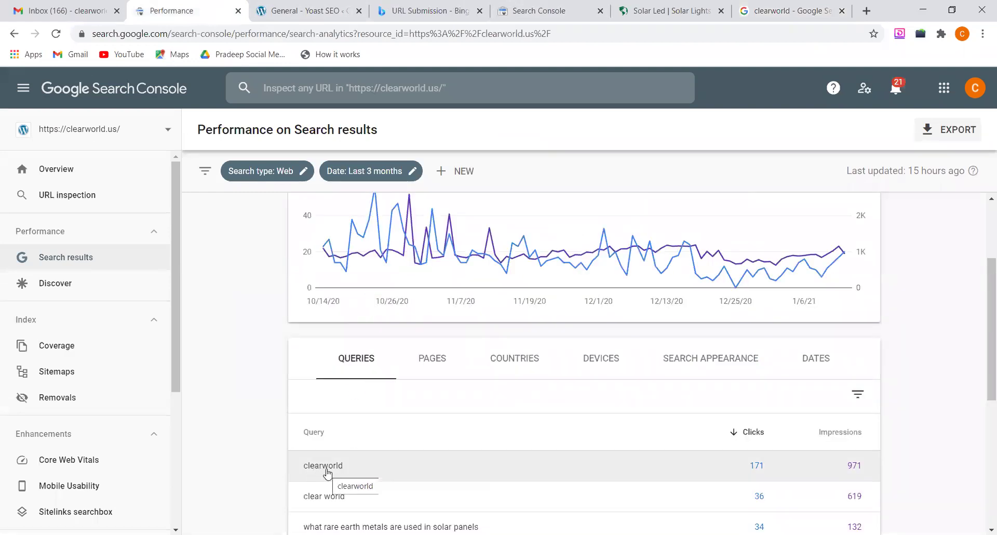
click(773, 10)
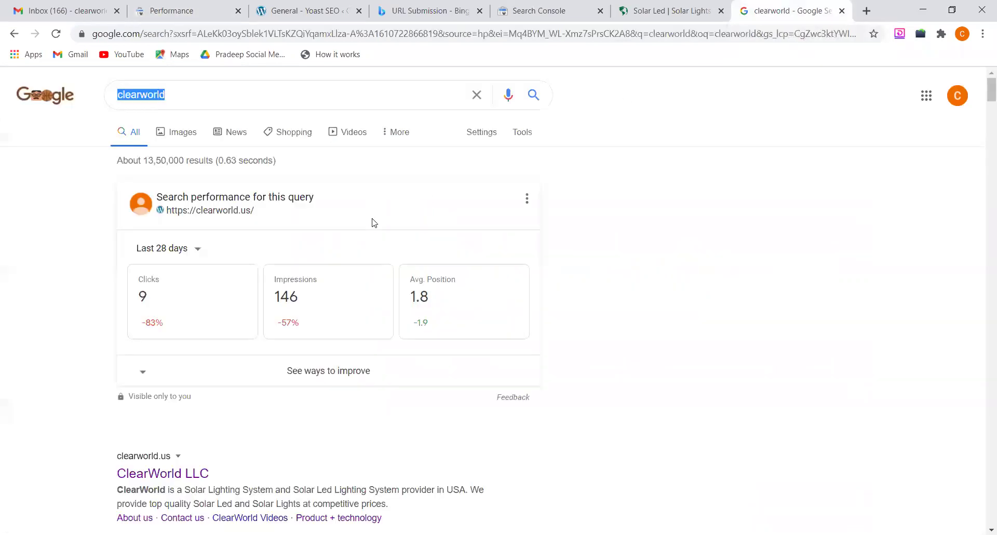
click(205, 6)
scroll(410, 368, down, 3)
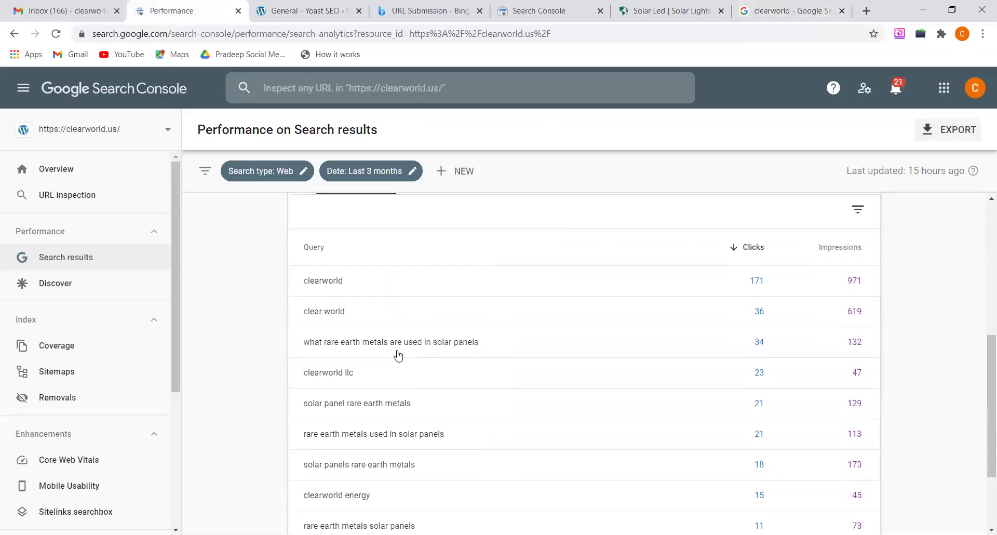
Step: Examine the top queries with their clicks and impressions, along with the summary metrics and chart for the last 3 months
scroll(304, 244, up, 1)
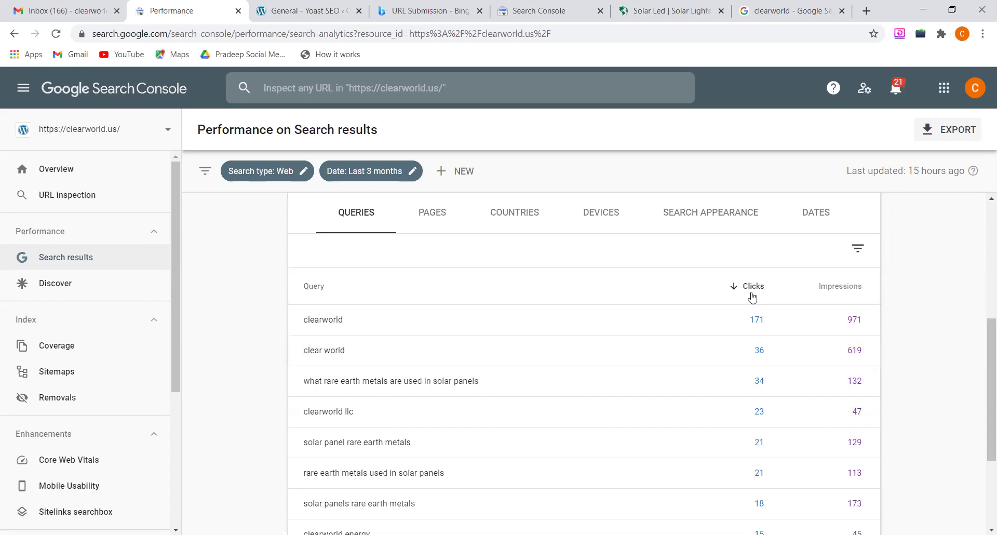
scroll(753, 296, up, 5)
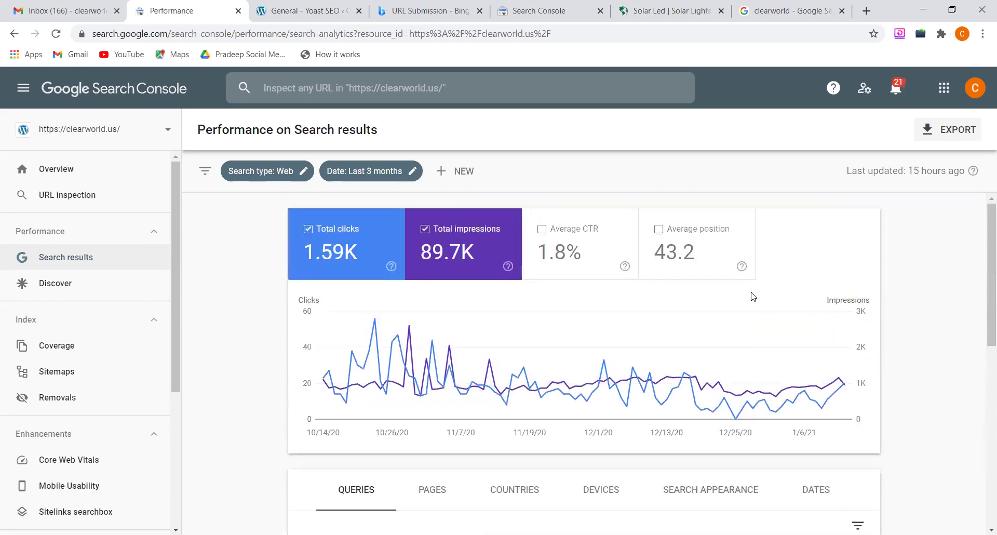
scroll(753, 296, down, 5)
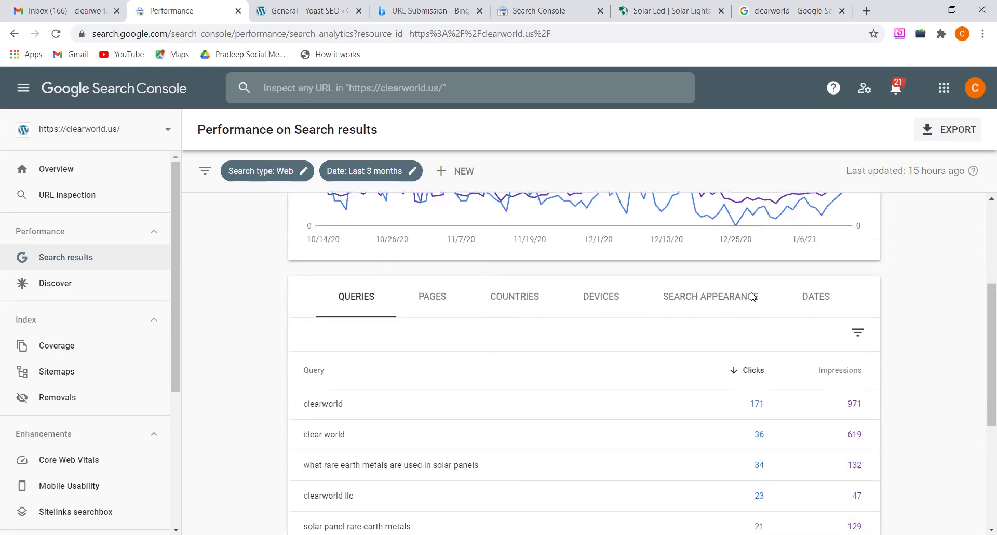
scroll(752, 297, up, 1)
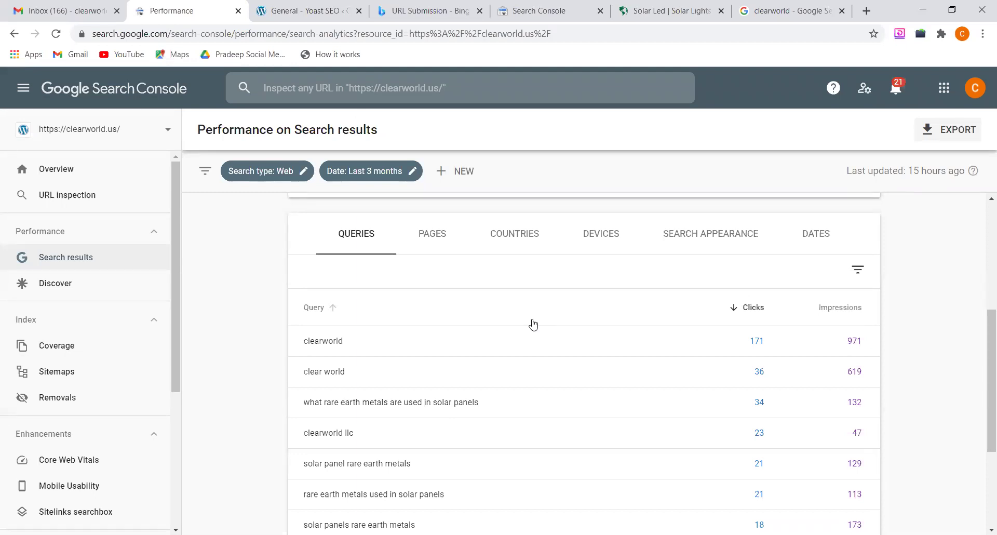
scroll(533, 324, down, 3)
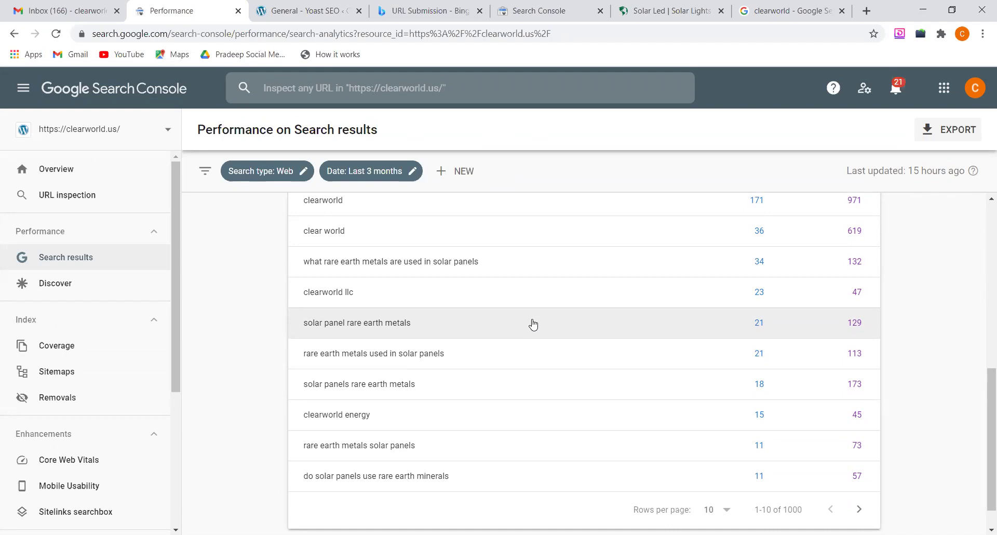
scroll(533, 324, down, 1)
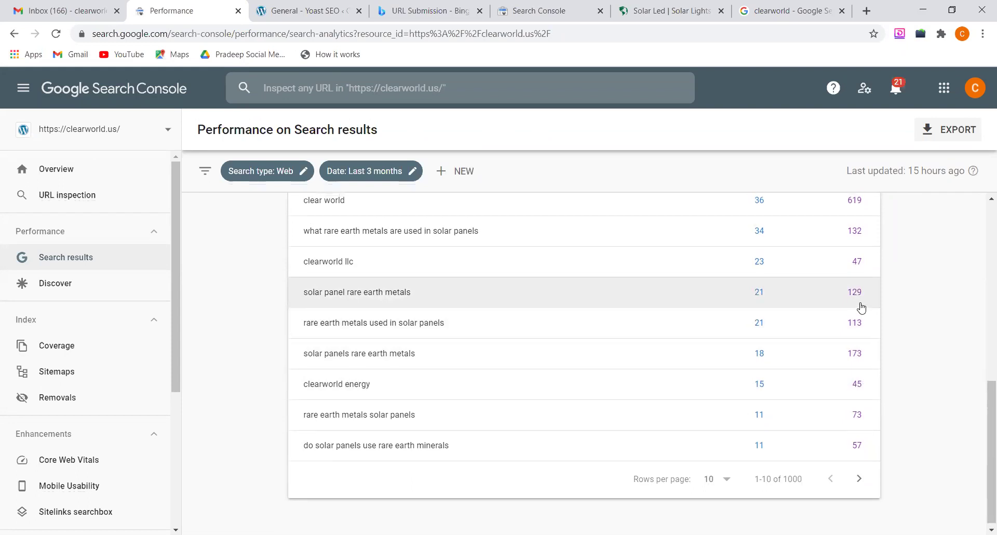
scroll(861, 307, up, 2)
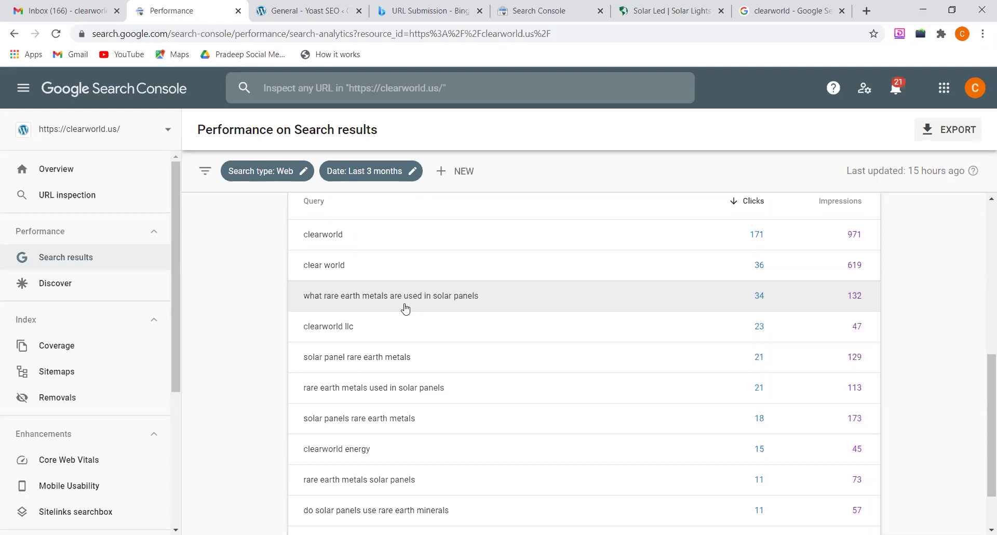
scroll(406, 309, down, 2)
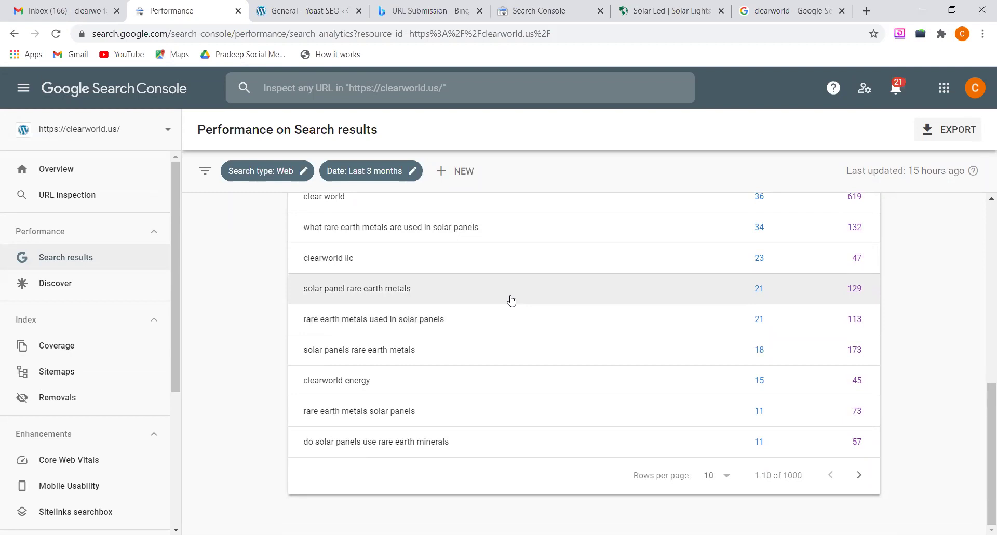
scroll(511, 300, up, 5)
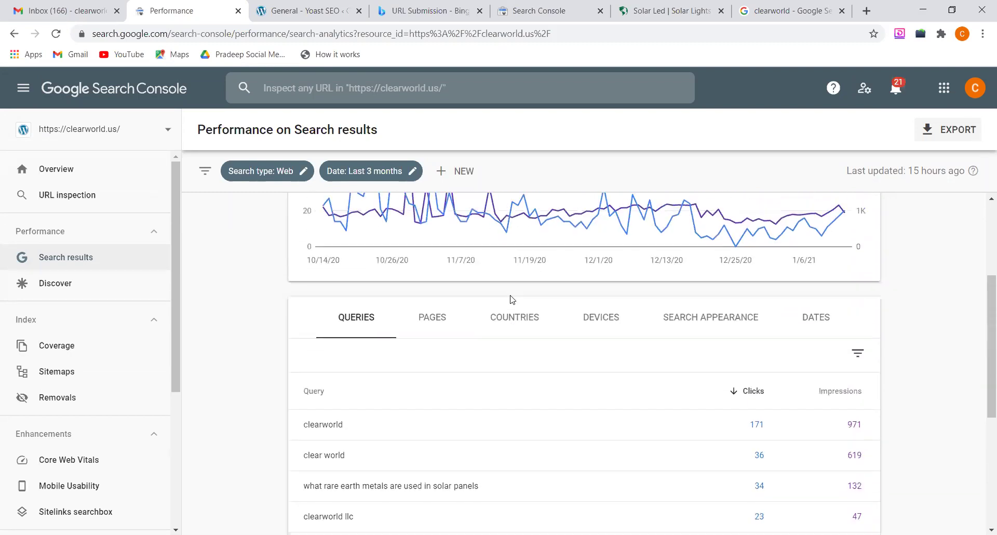
Step: Break the search performance down by page, compare it with the queries, and review each page's clicks and impressions
click(436, 320)
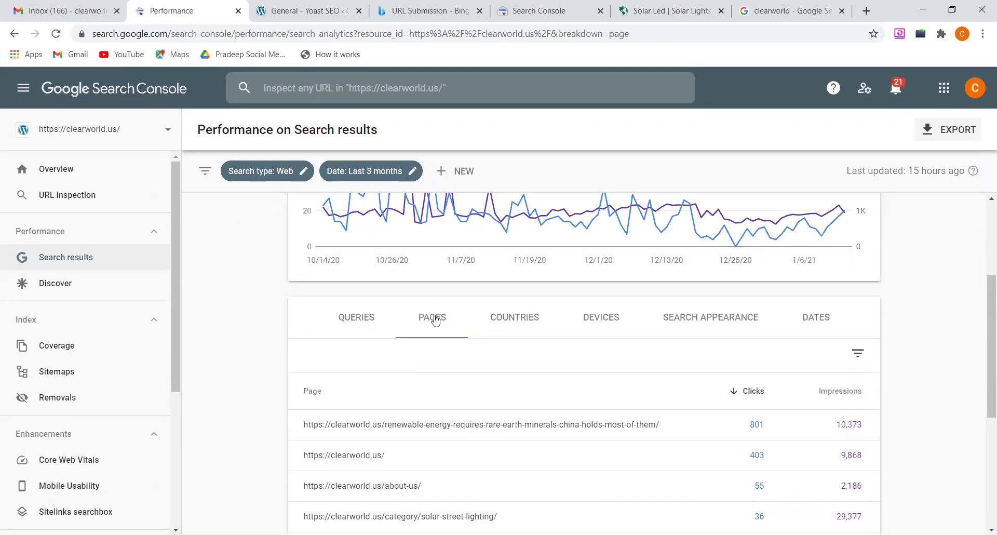
scroll(436, 320, down, 3)
scroll(435, 320, up, 1)
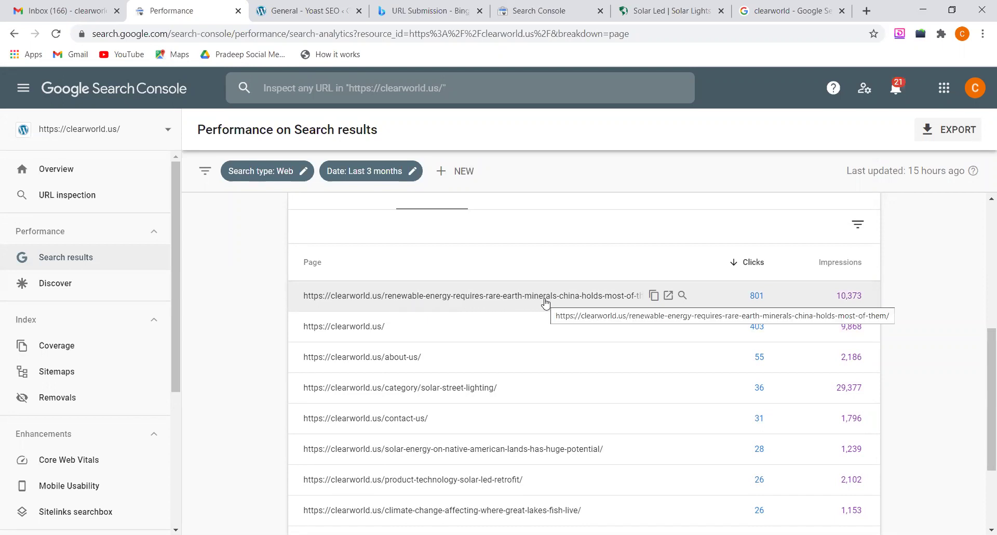
scroll(440, 276, up, 1)
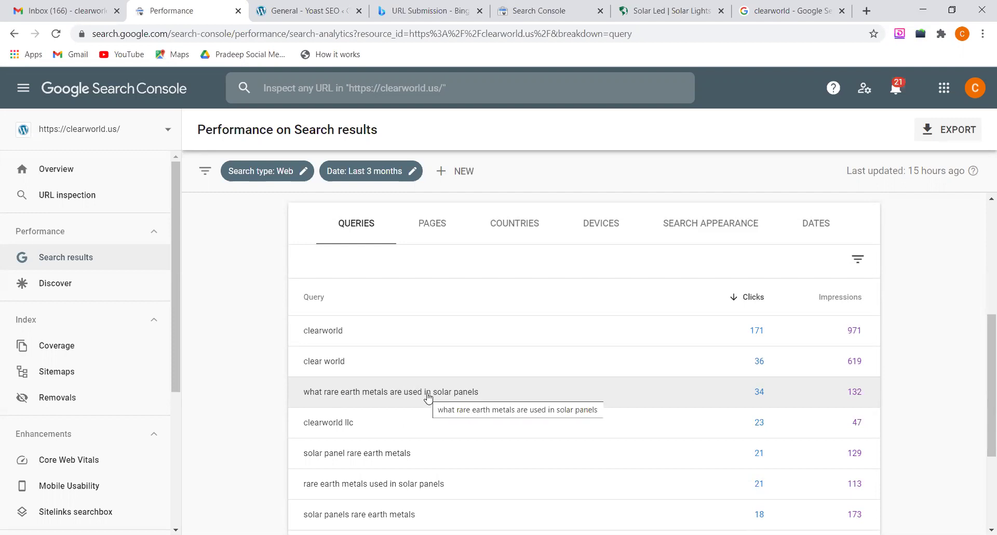
click(430, 231)
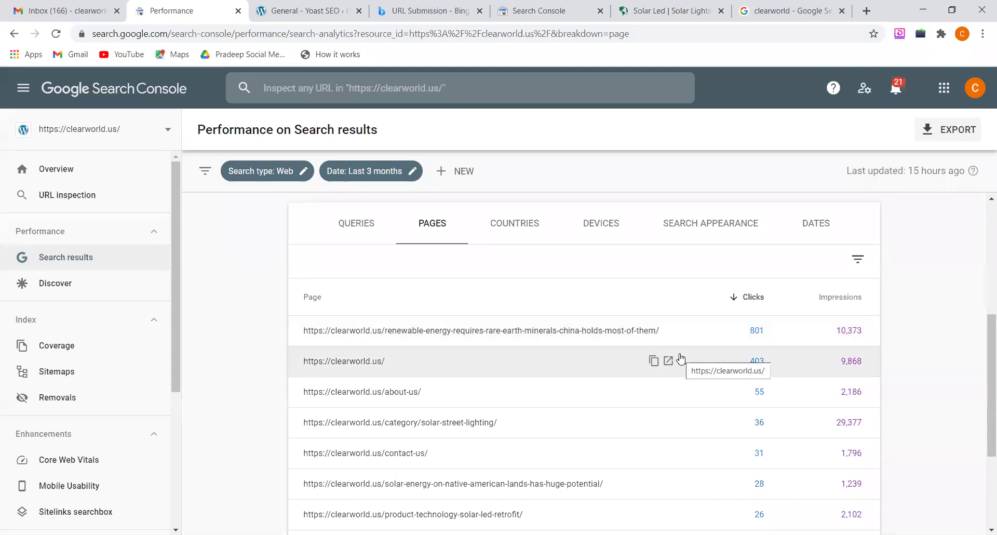
scroll(537, 368, down, 1)
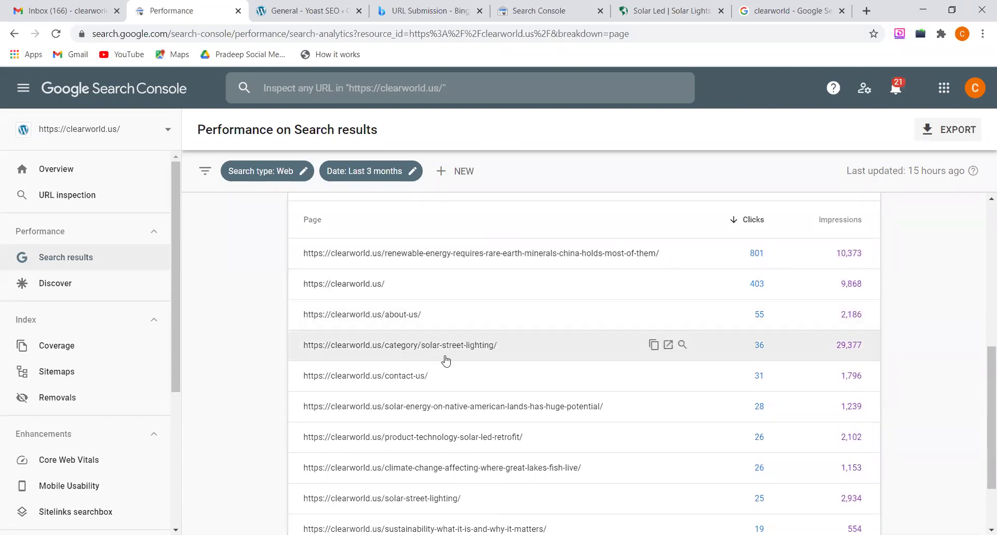
scroll(446, 360, down, 1)
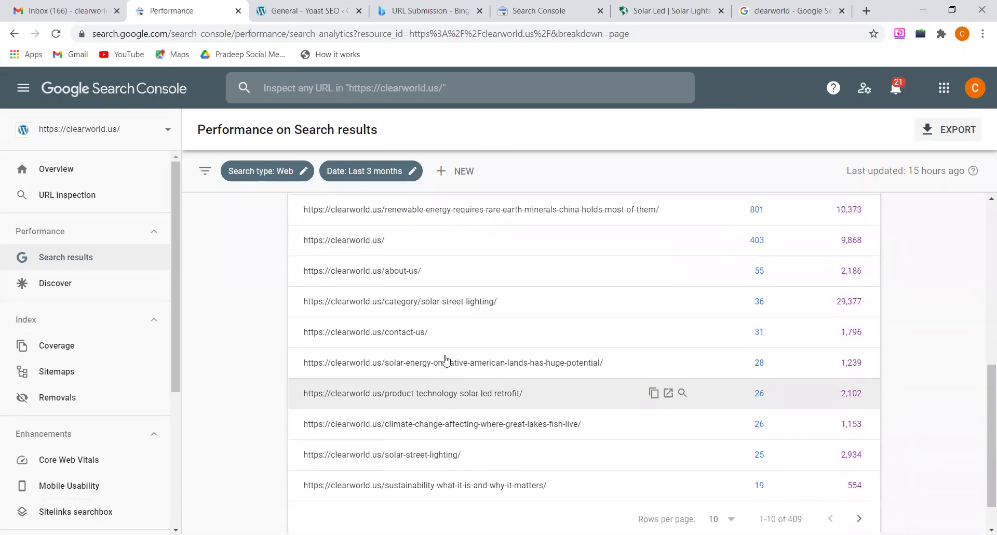
scroll(445, 360, up, 2)
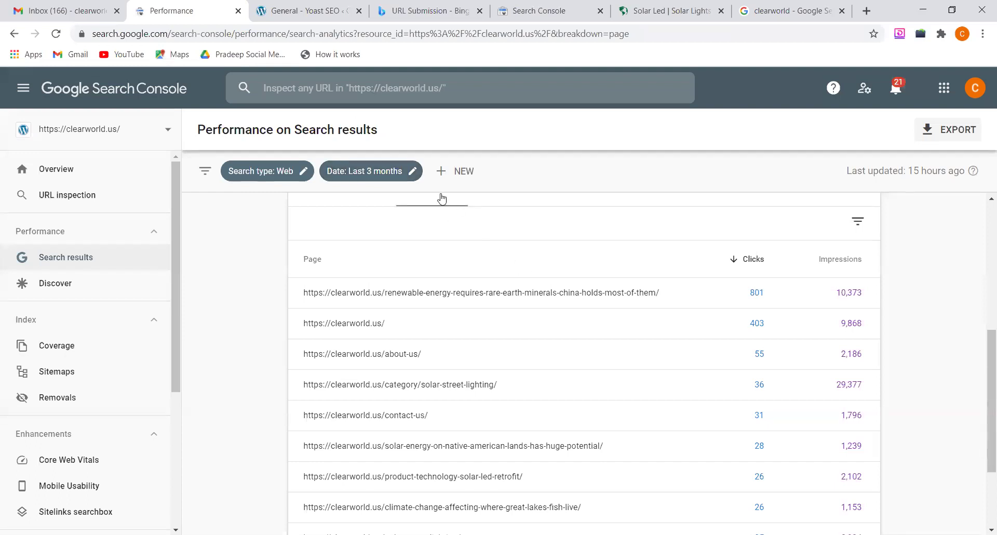
Step: Review the date range filter options and the calendar for a custom end date, leaving the filter unapplied
click(414, 173)
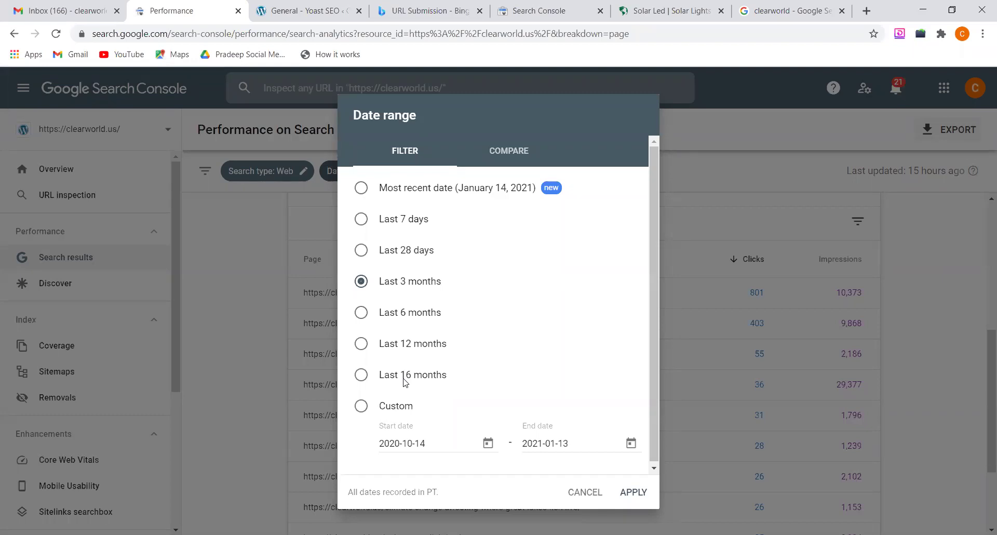
click(362, 407)
click(631, 443)
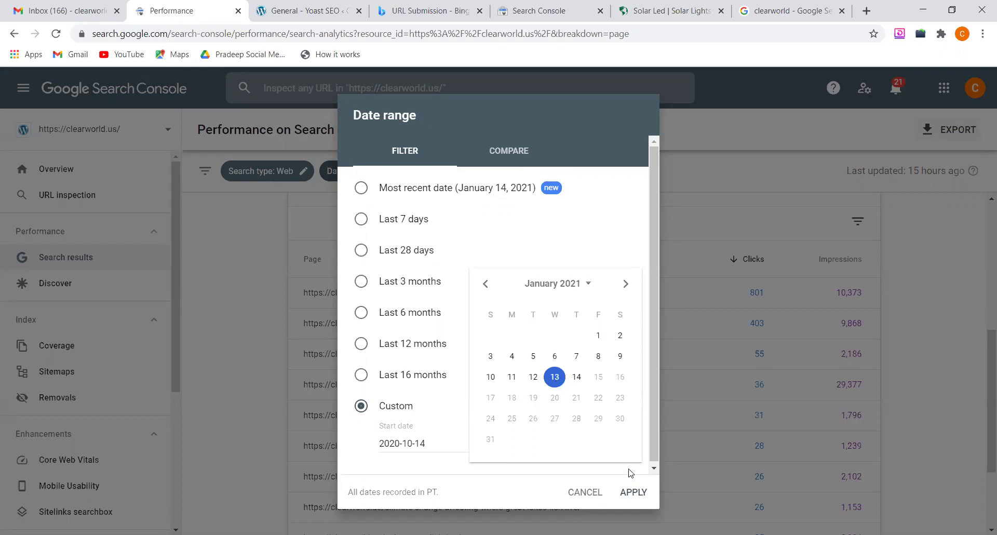
click(580, 492)
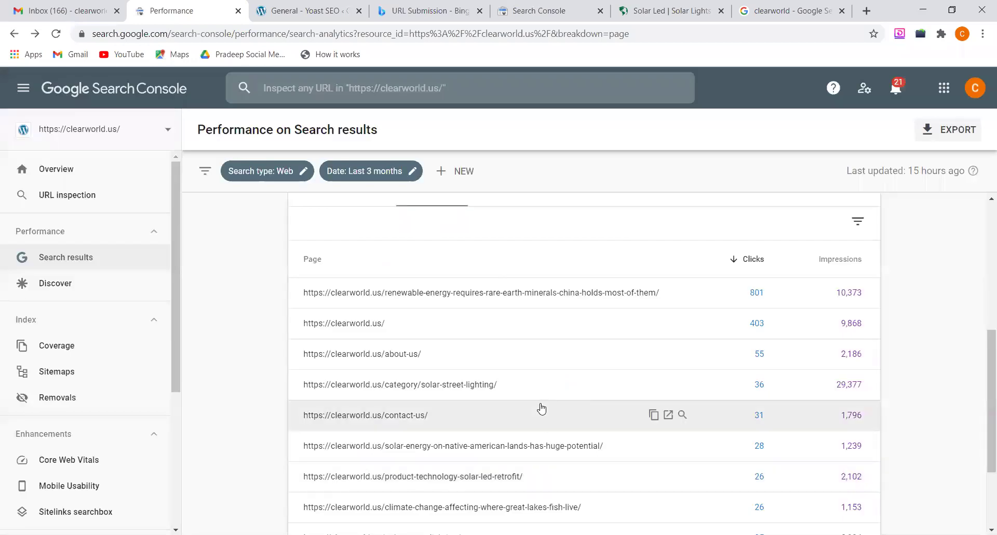
Step: Break the search performance down by country and examine the clicks and impressions for each country
scroll(541, 409, up, 4)
scroll(541, 409, down, 4)
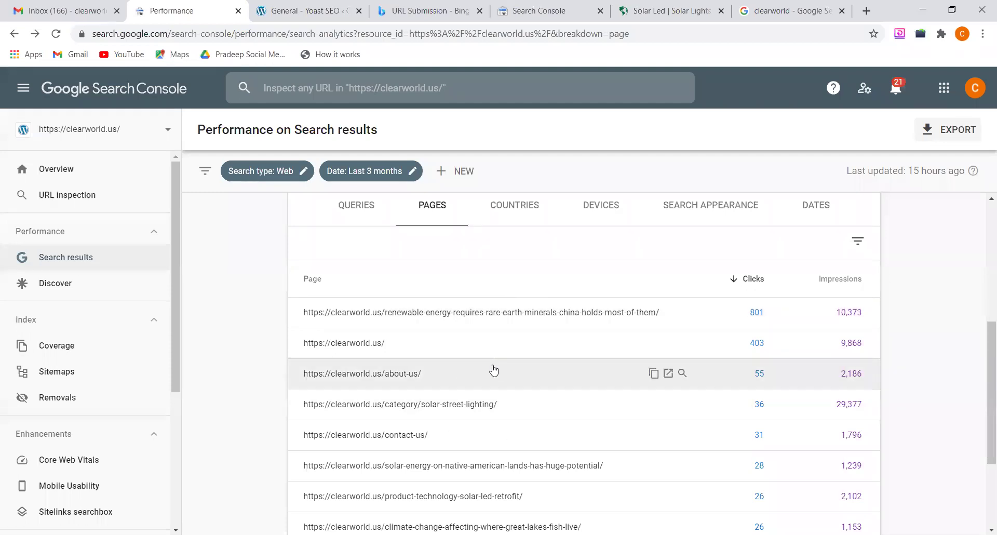
scroll(493, 370, up, 3)
scroll(493, 369, down, 2)
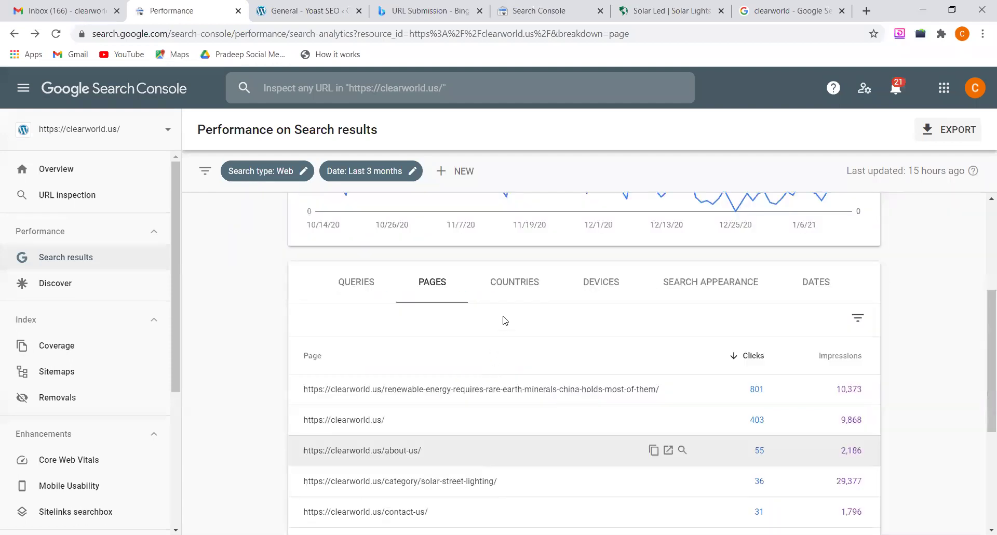
click(518, 266)
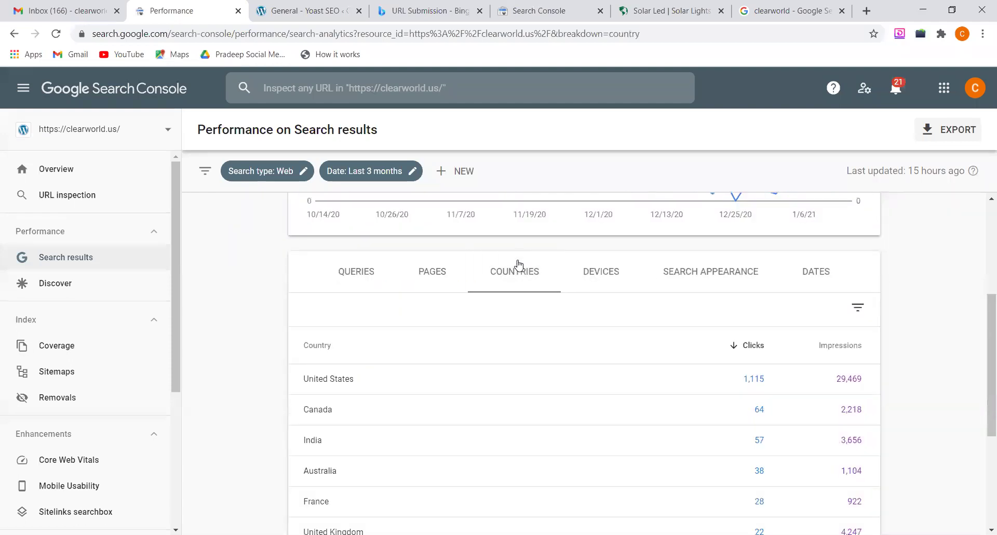
scroll(518, 265, down, 1)
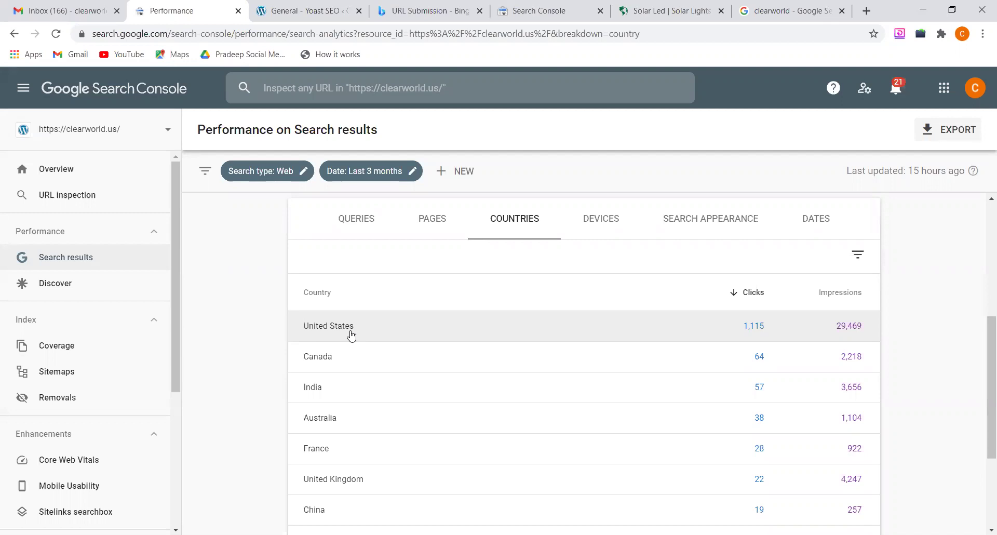
scroll(350, 334, down, 2)
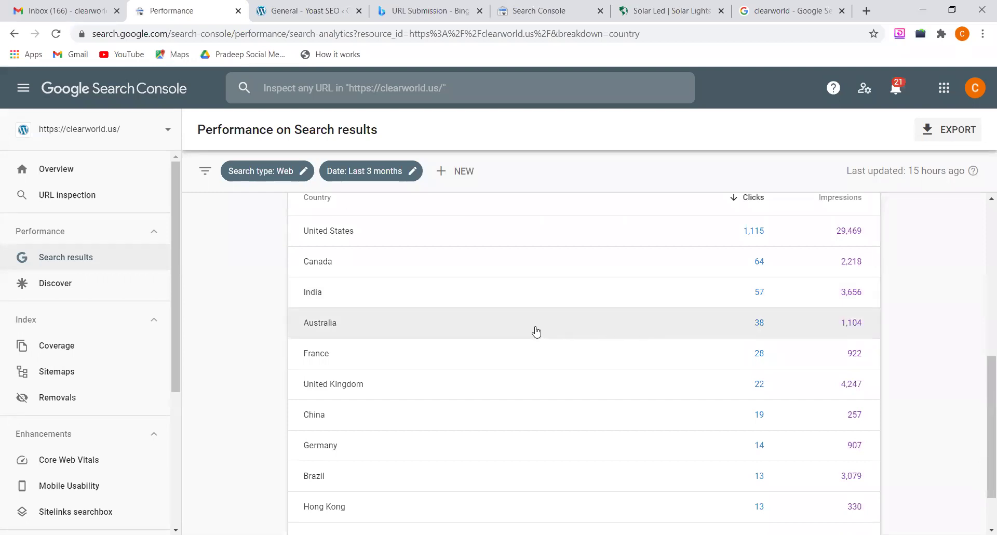
scroll(536, 331, down, 1)
scroll(536, 331, up, 1)
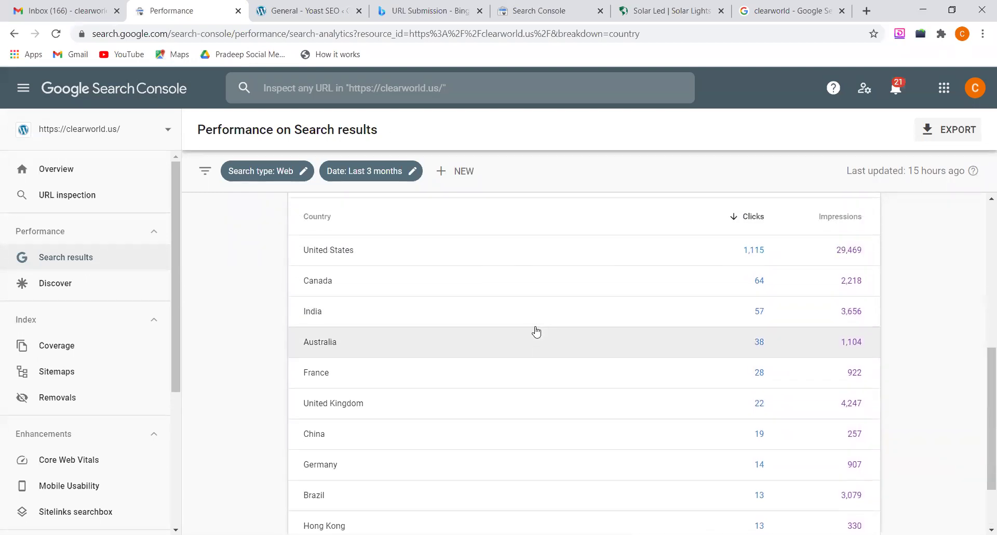
scroll(536, 331, up, 2)
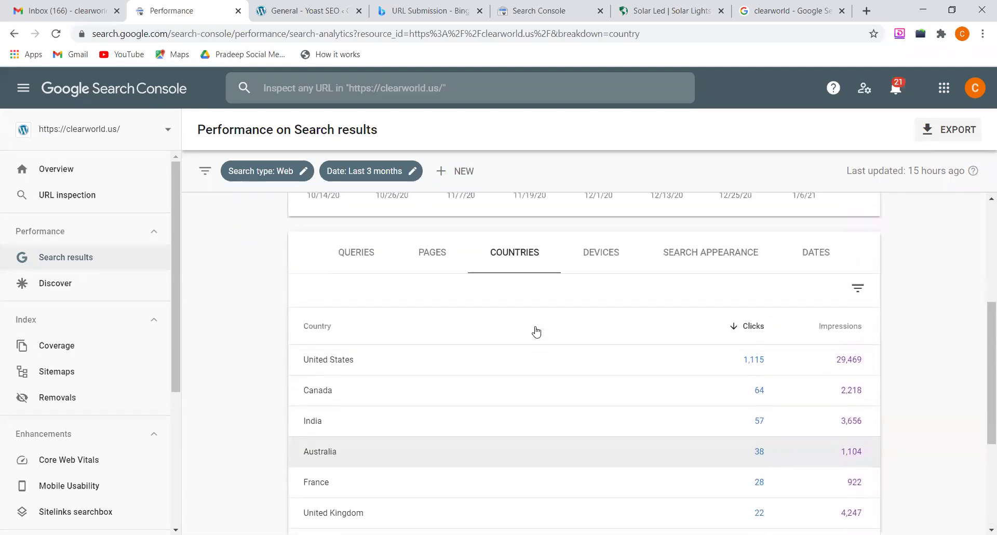
Step: Review the search performance breakdowns by device and by search appearance
click(594, 264)
scroll(594, 265, down, 2)
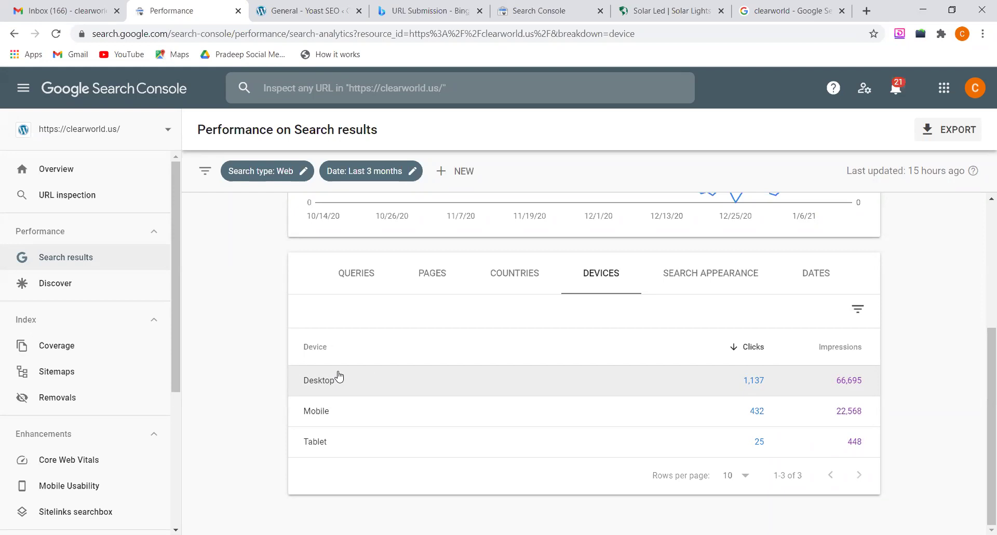
click(709, 274)
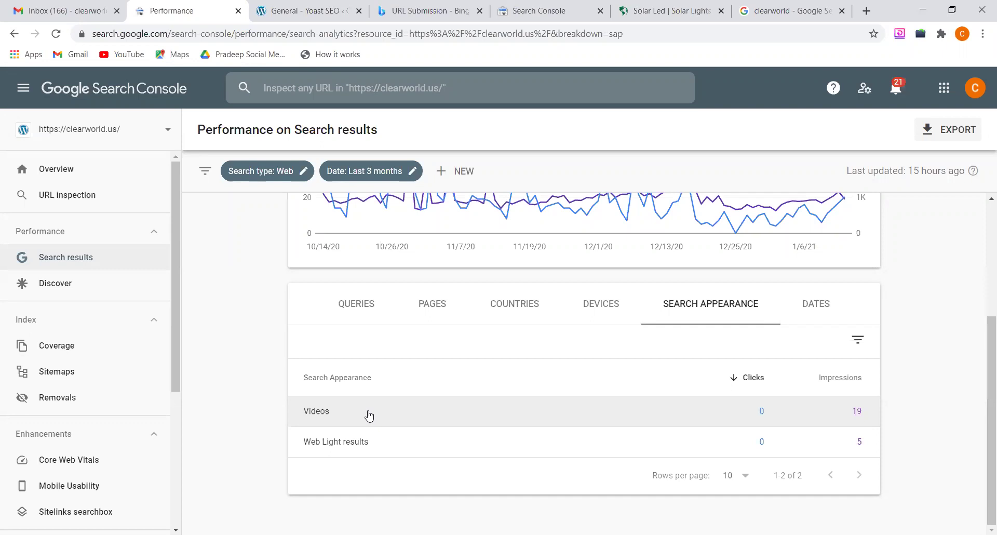
Step: Review the daily clicks and impressions in the dates breakdown, and return to the list of queries
click(799, 305)
scroll(520, 430, down, 2)
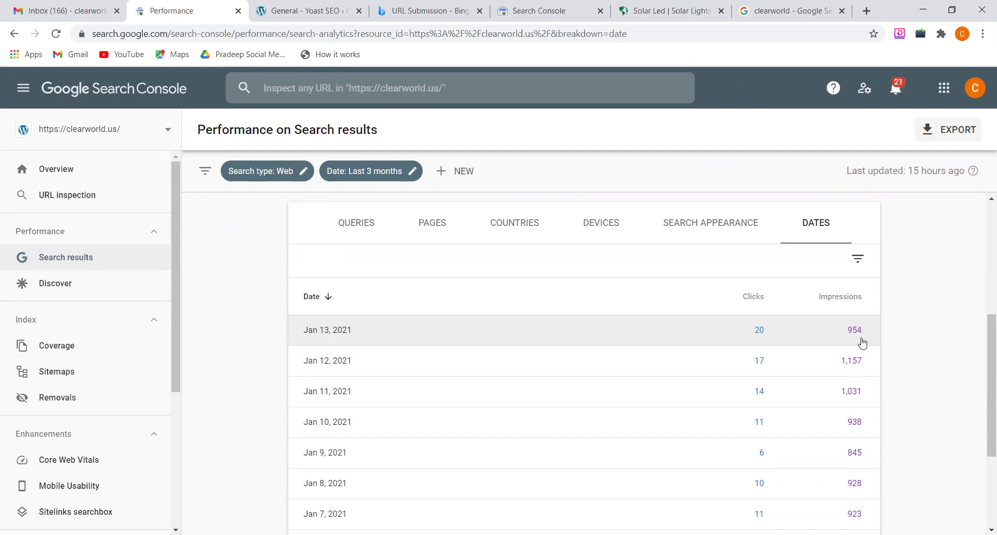
scroll(606, 285, up, 1)
scroll(606, 285, up, 1)
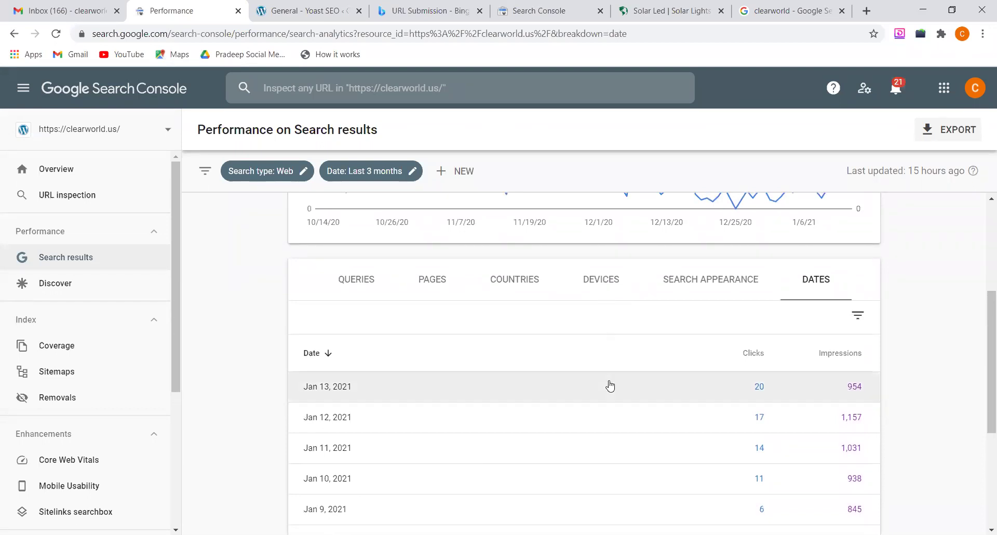
click(363, 288)
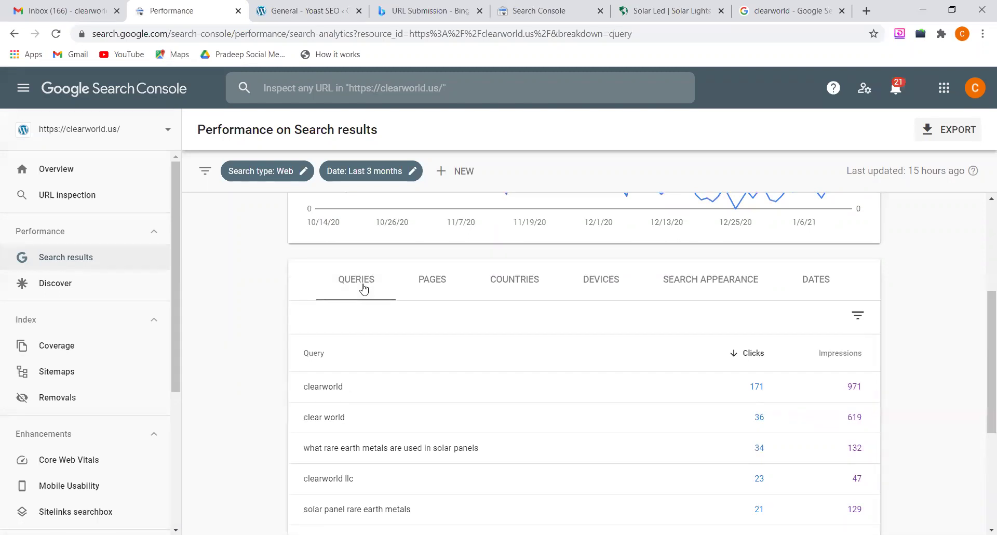
scroll(566, 352, down, 4)
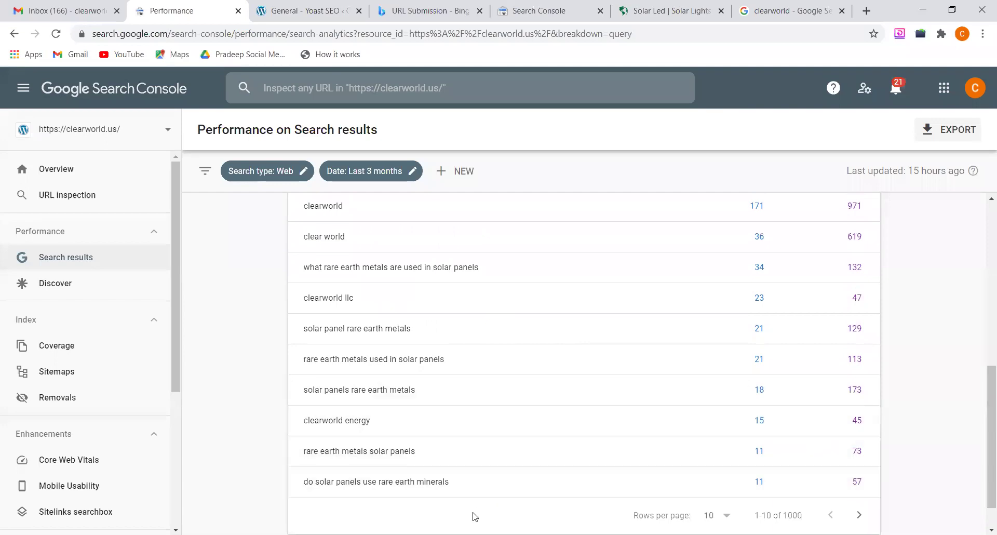
Step: Switch to the Word training notes and review the Search Results section, covering its metrics list and the old and new report screenshots
key(alt+Tab)
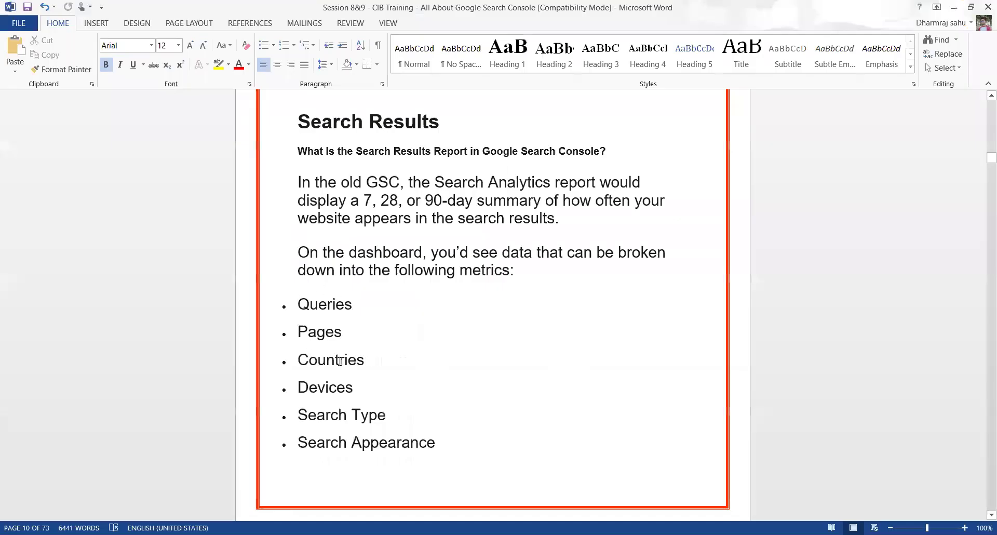
scroll(387, 361, down, 3)
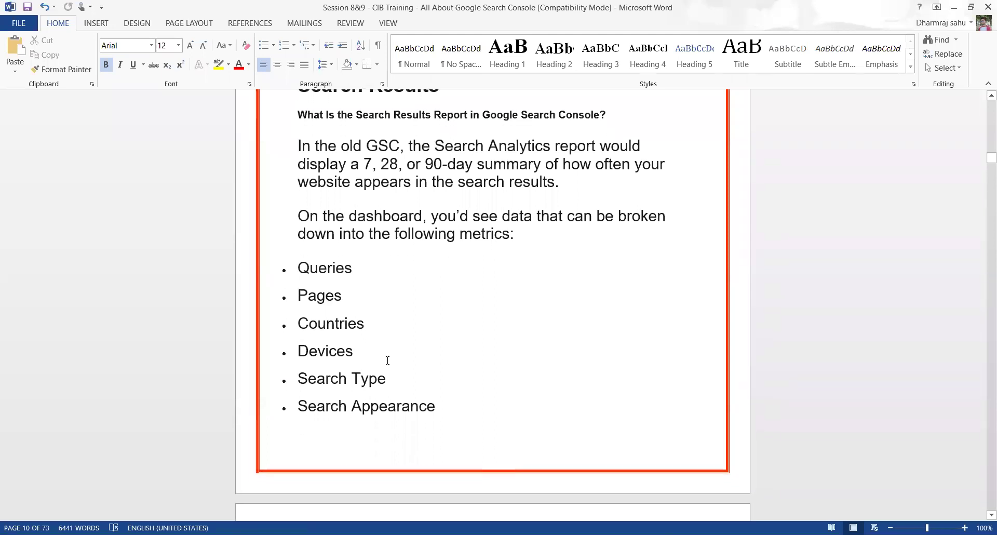
scroll(388, 363, down, 10)
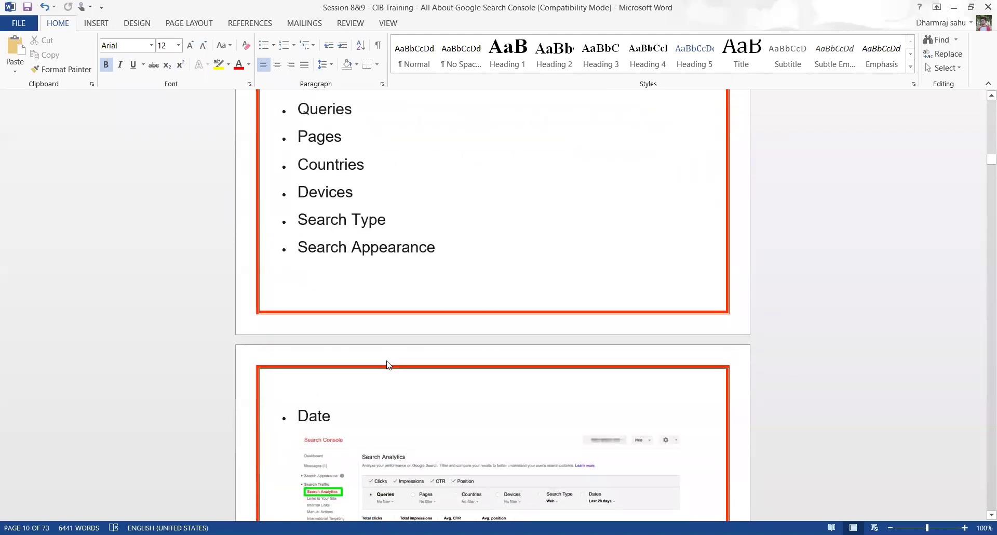
scroll(386, 360, down, 2)
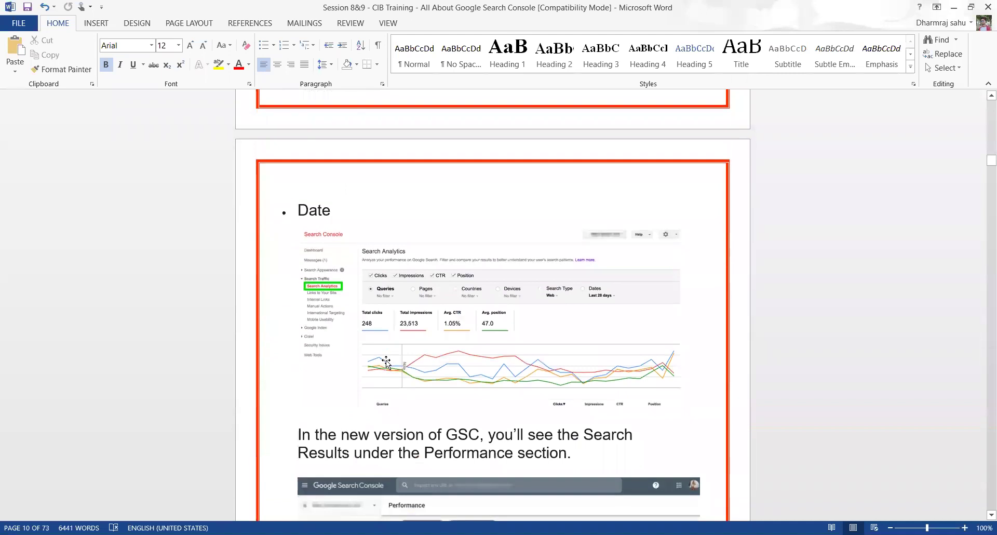
scroll(385, 360, down, 7)
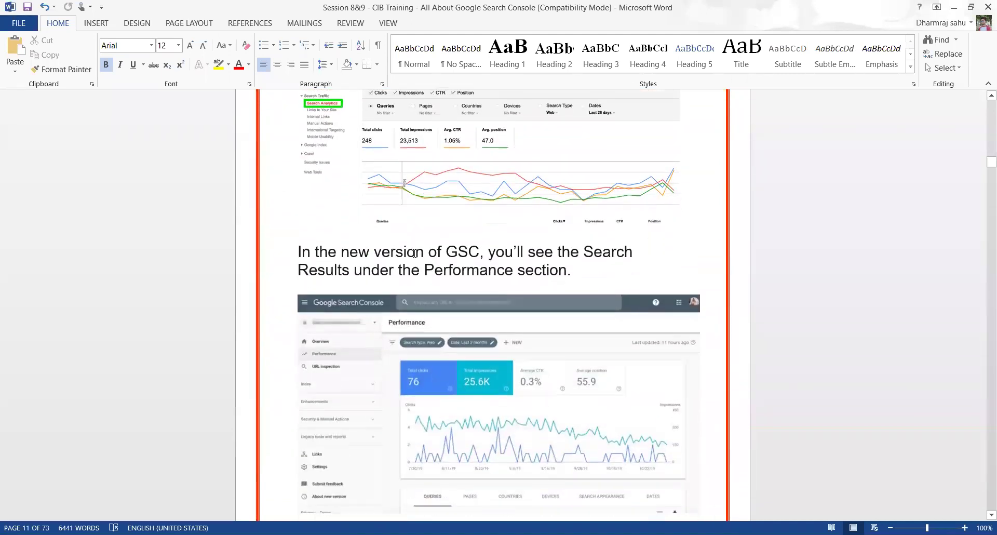
scroll(414, 252, down, 2)
scroll(414, 253, up, 5)
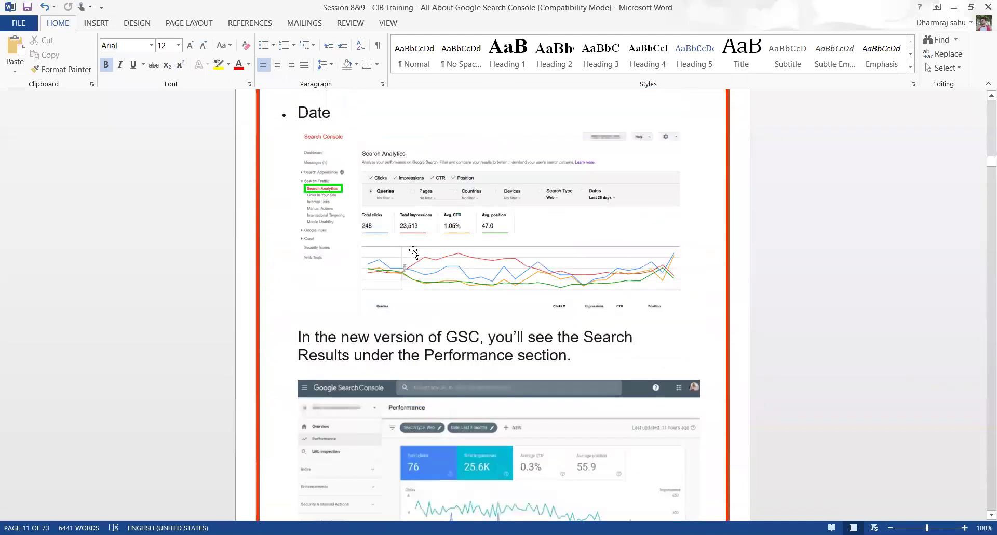
scroll(526, 200, down, 4)
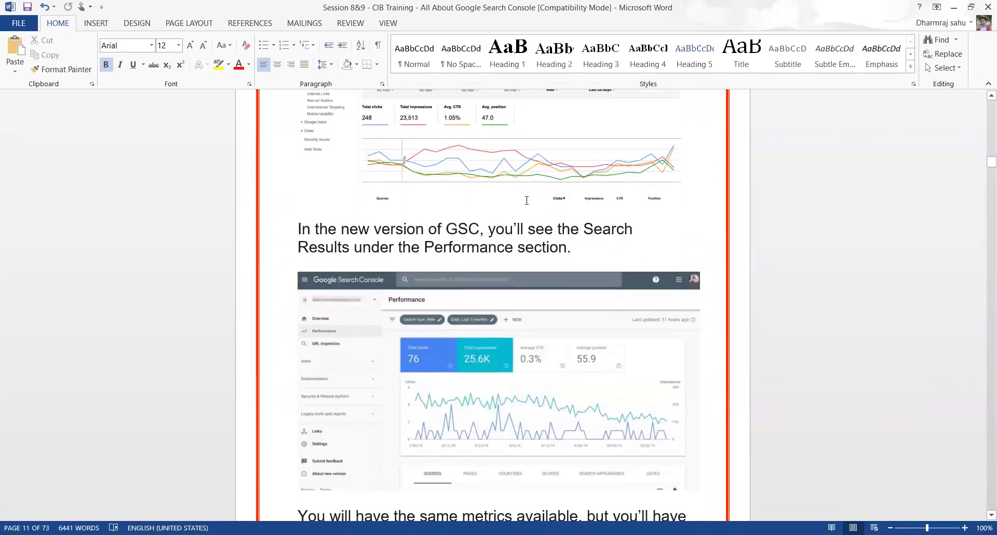
scroll(526, 200, up, 6)
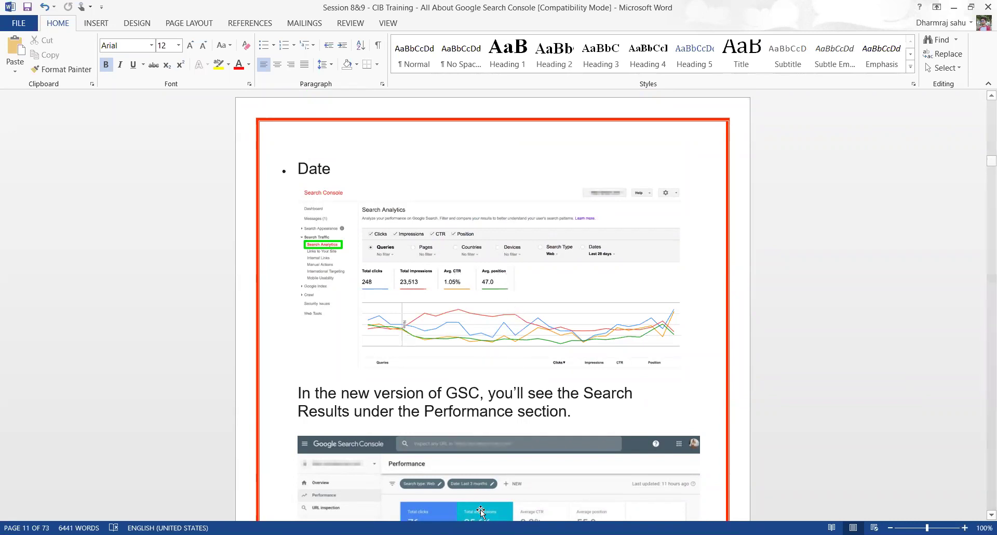
Step: Return to Search Console in the browser, add Average CTR and Average position to the performance report, and examine both metrics per query
key(alt+Tab)
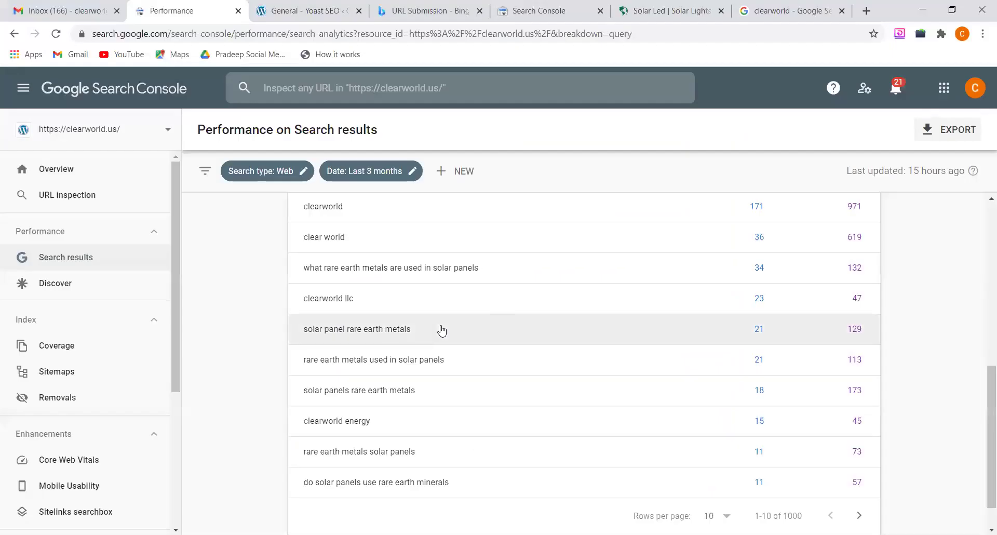
scroll(441, 330, up, 8)
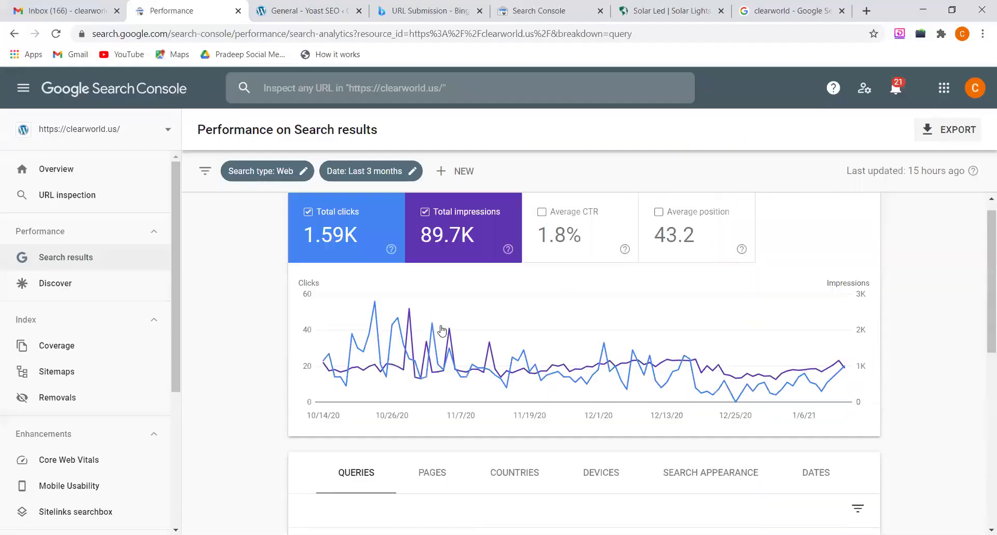
click(579, 253)
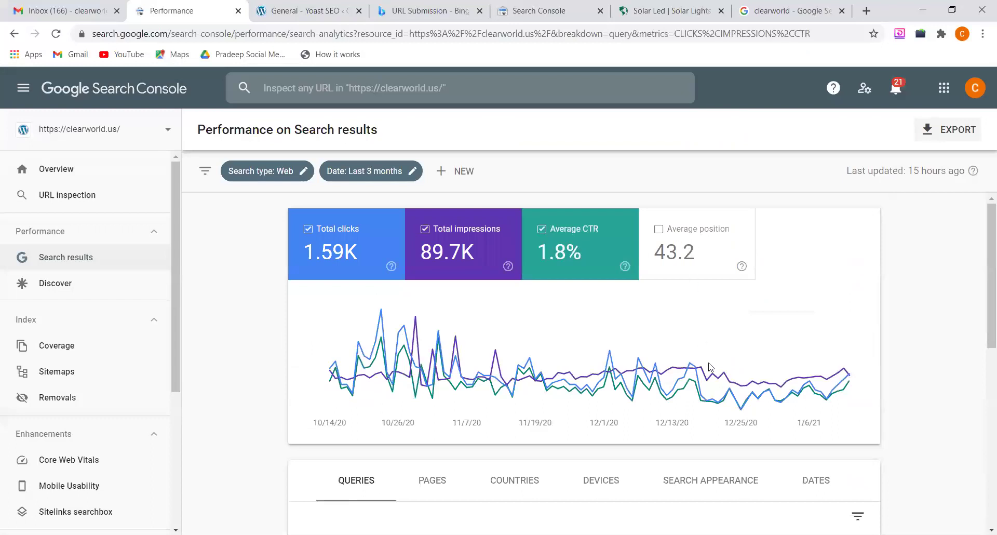
scroll(710, 366, down, 6)
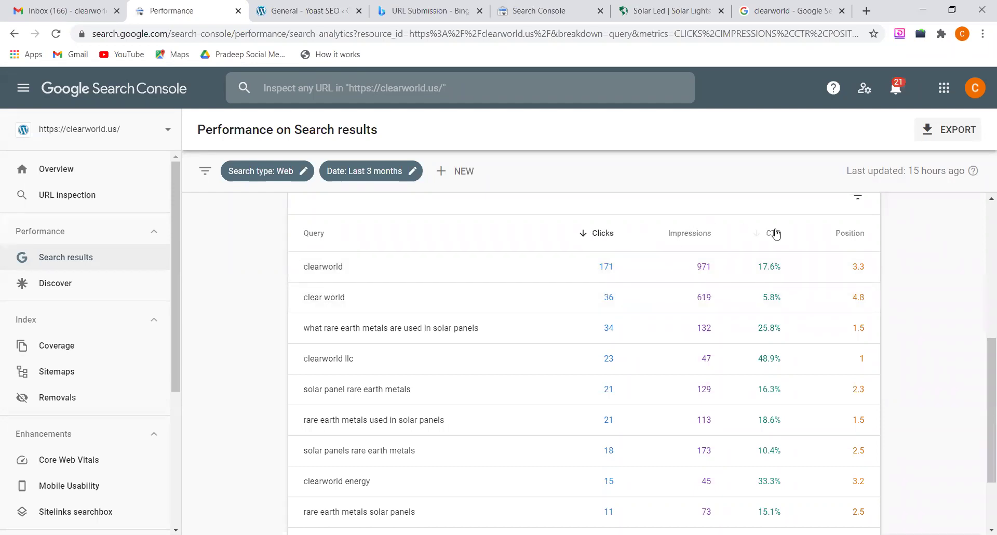
scroll(691, 237, up, 2)
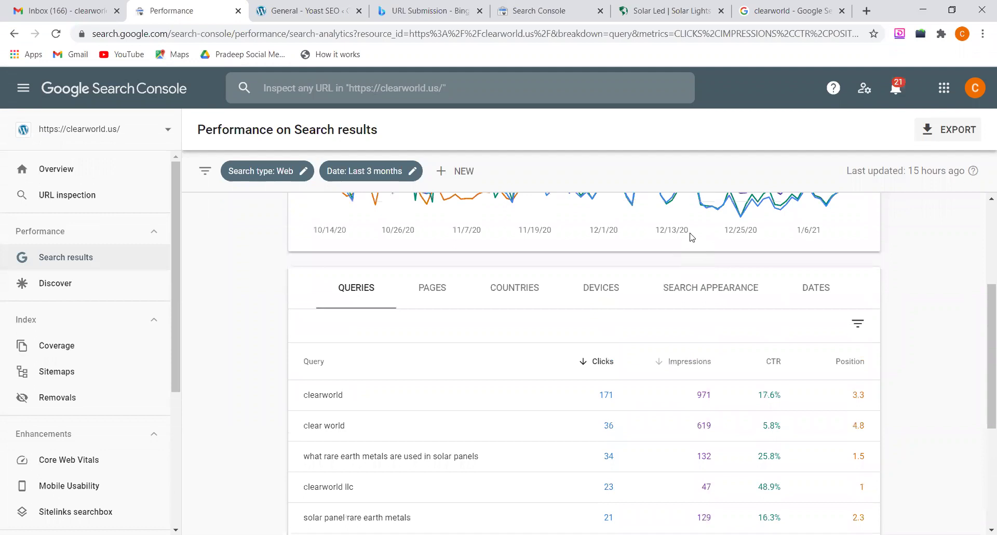